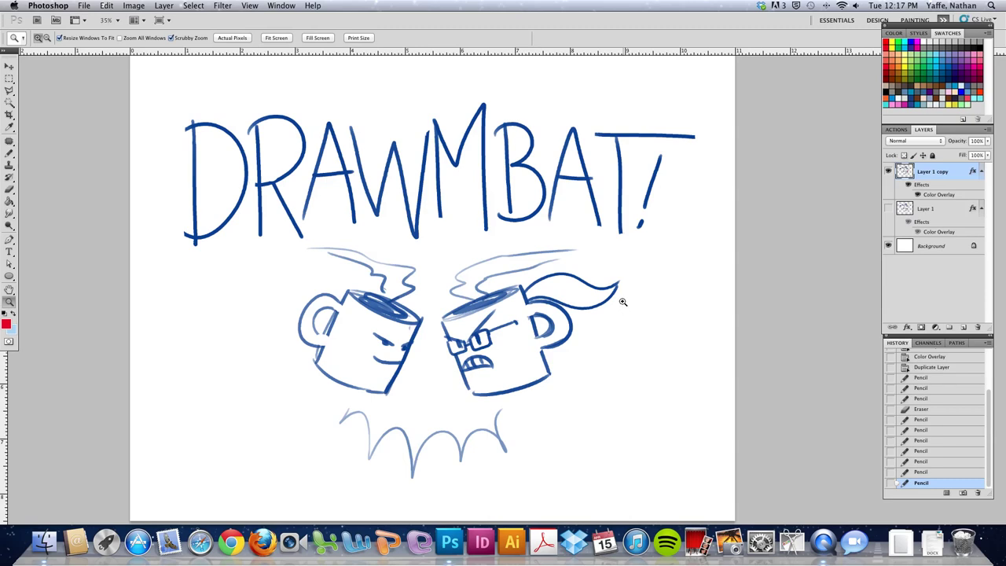
Draw and undo a test pencil circle around the right mug, then add a new empty layer.
drag(636, 316, 634, 313)
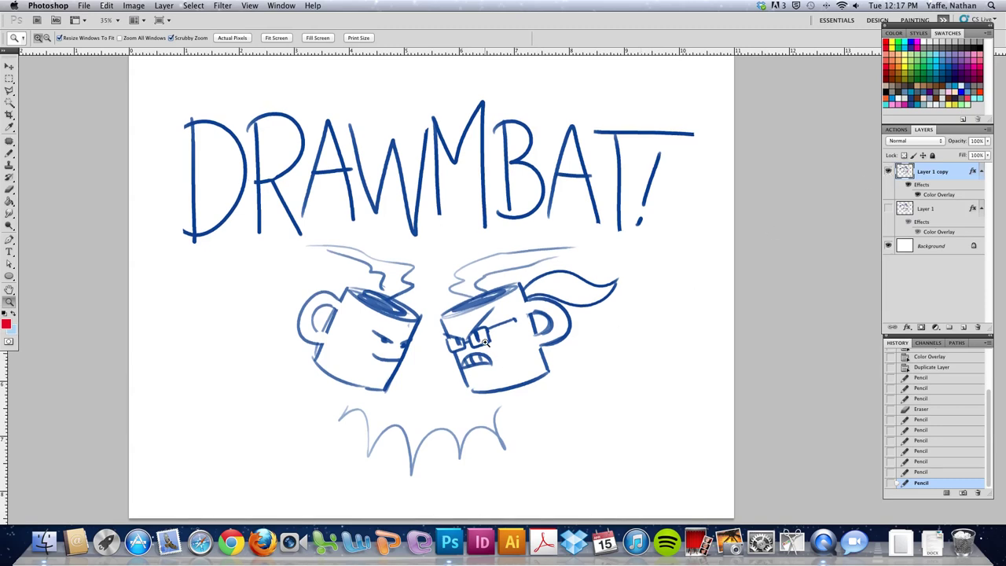
key(b)
drag(444, 271, 426, 330)
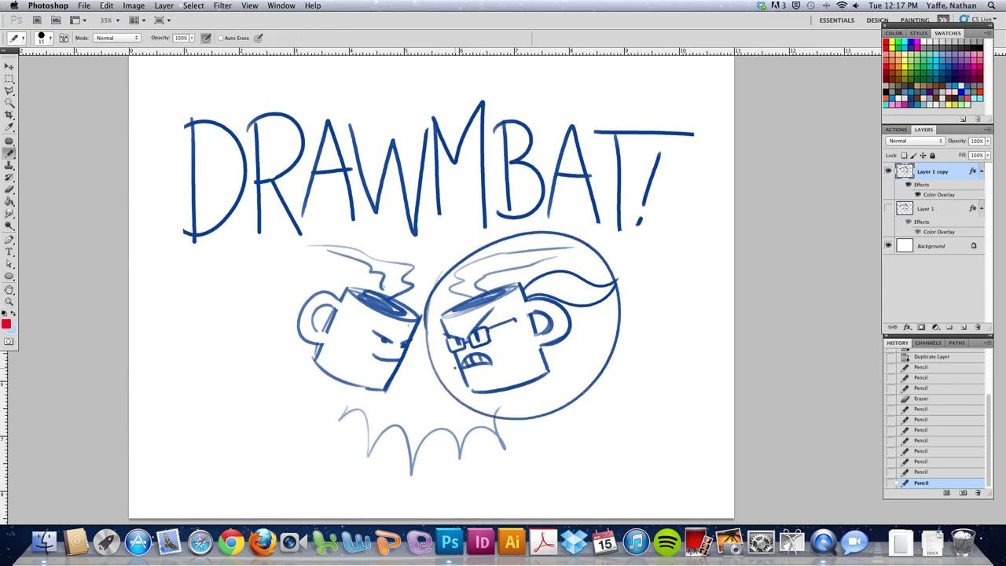
key(ctrl+z)
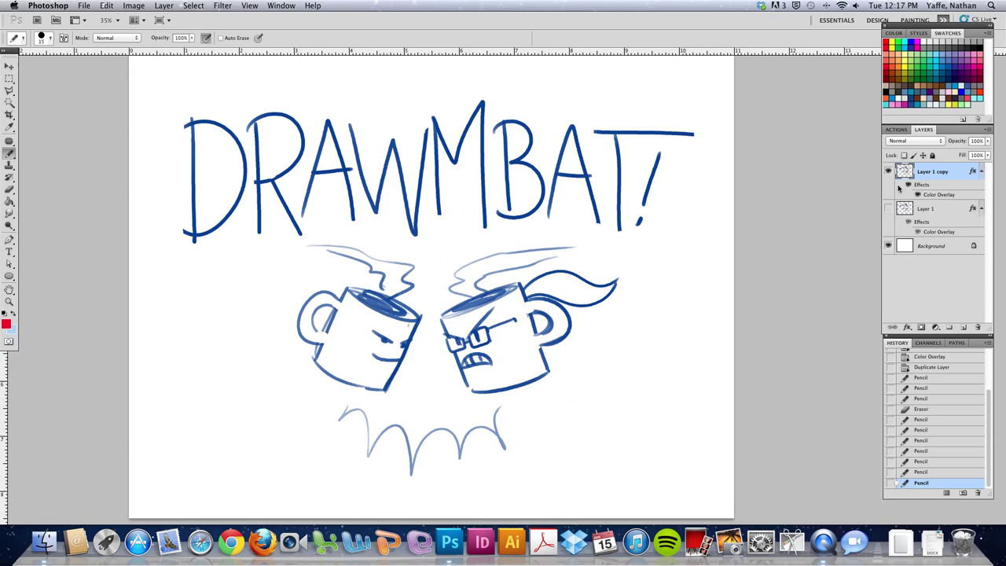
click(963, 327)
Hide the DRAWBAT mug layer, set the foreground to dark purple #4c1771, and enlarge the pencil to 25.
click(888, 188)
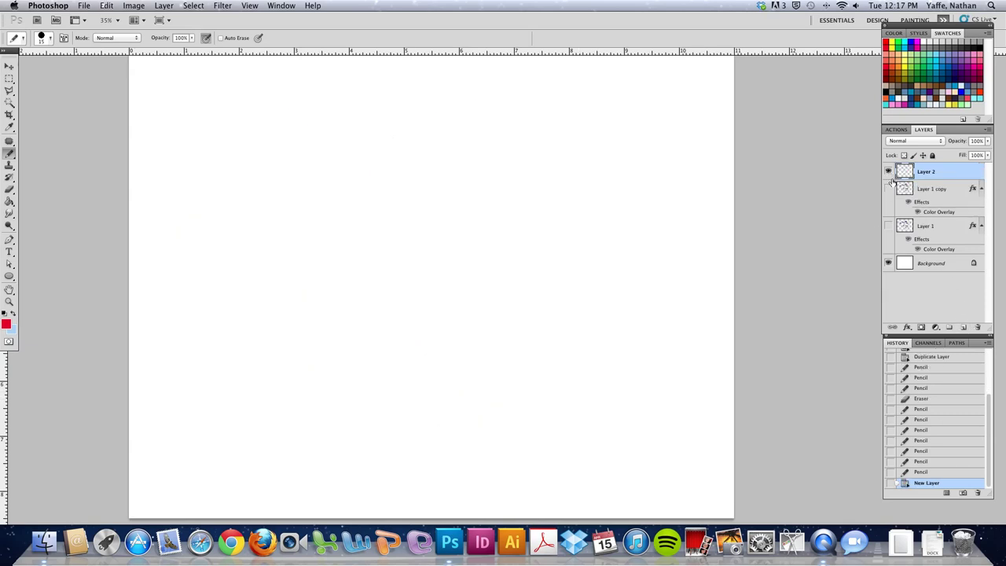
drag(494, 310, 492, 317)
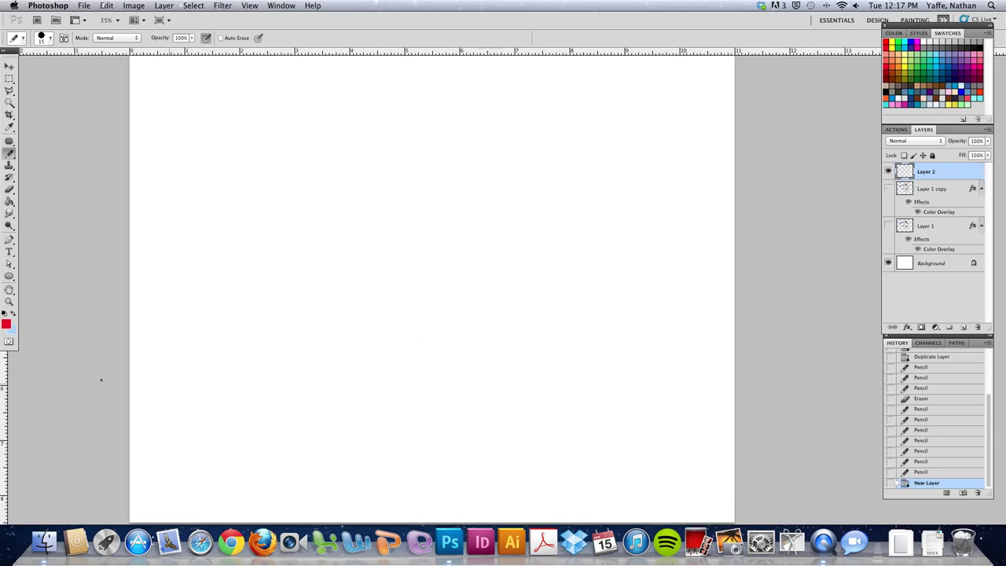
click(6, 324)
click(820, 342)
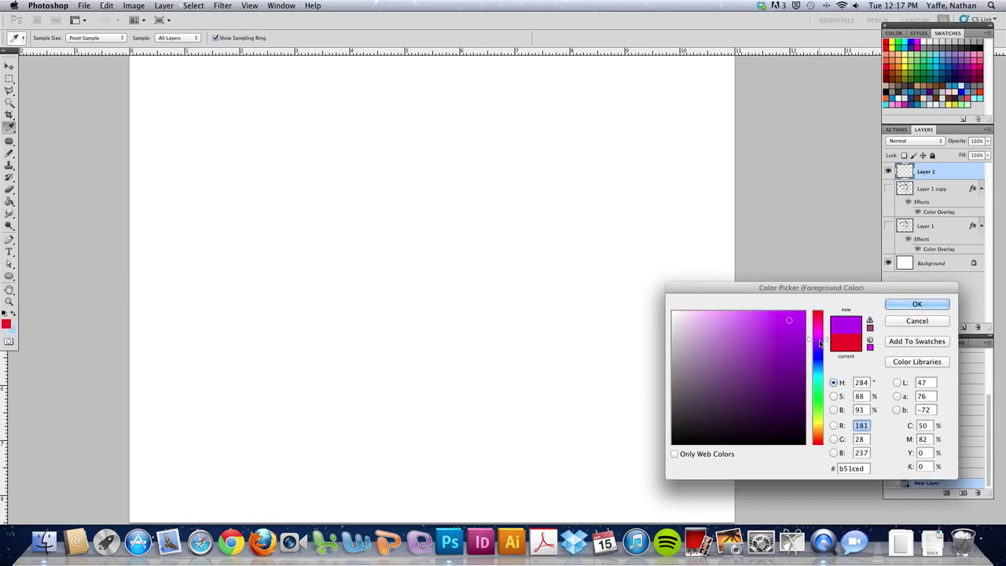
drag(819, 342, 820, 344)
drag(777, 386, 778, 384)
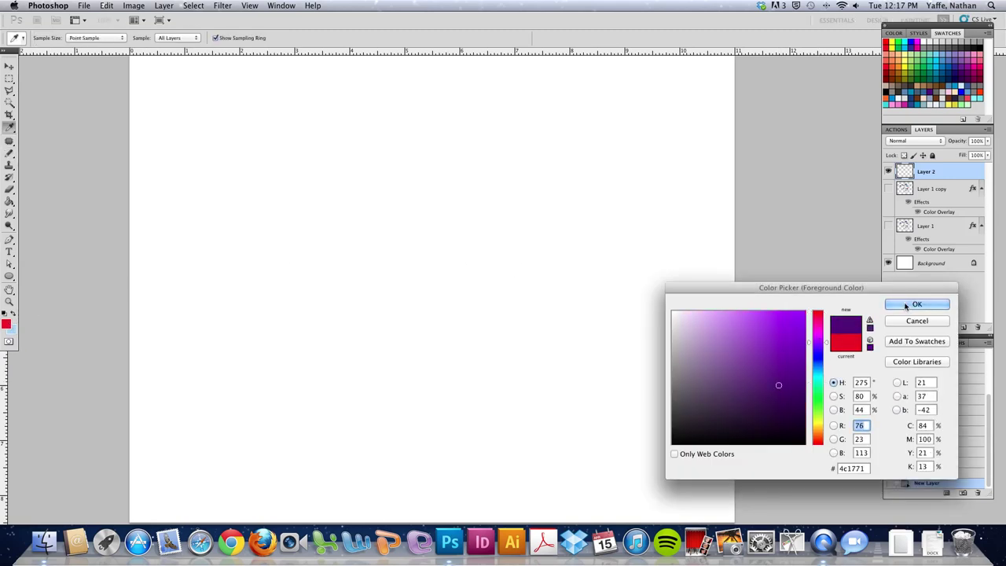
click(906, 306)
key(bracketright)
key(bracketright)
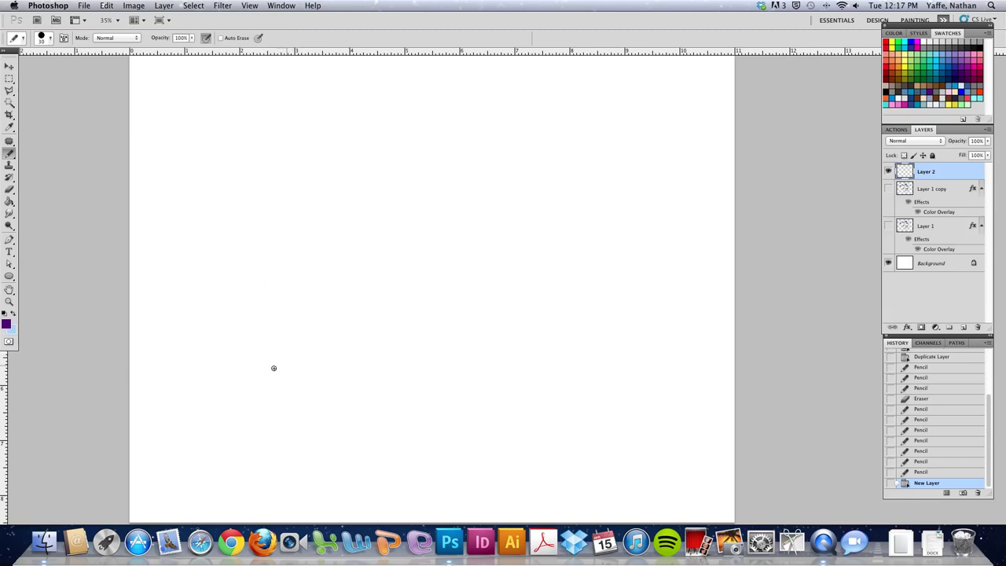
Draw the hooked, jagged purple head outline and shift it up and to the left.
mouse_move(282, 376)
mouse_down()
mouse_move(291, 245)
mouse_move(328, 310)
mouse_move(353, 319)
mouse_move(382, 286)
mouse_move(380, 212)
mouse_up()
key(v)
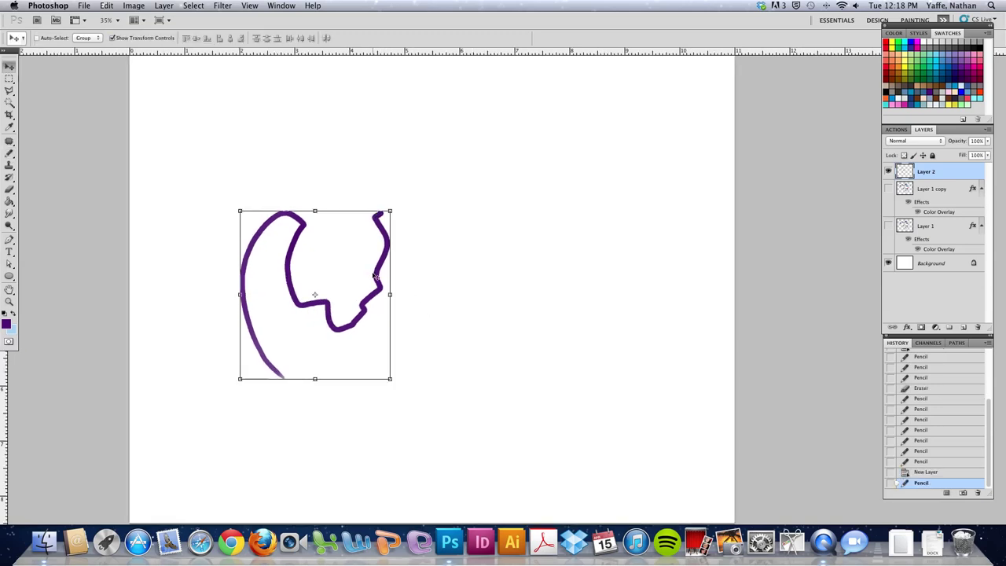
drag(360, 256, 348, 236)
key(a)
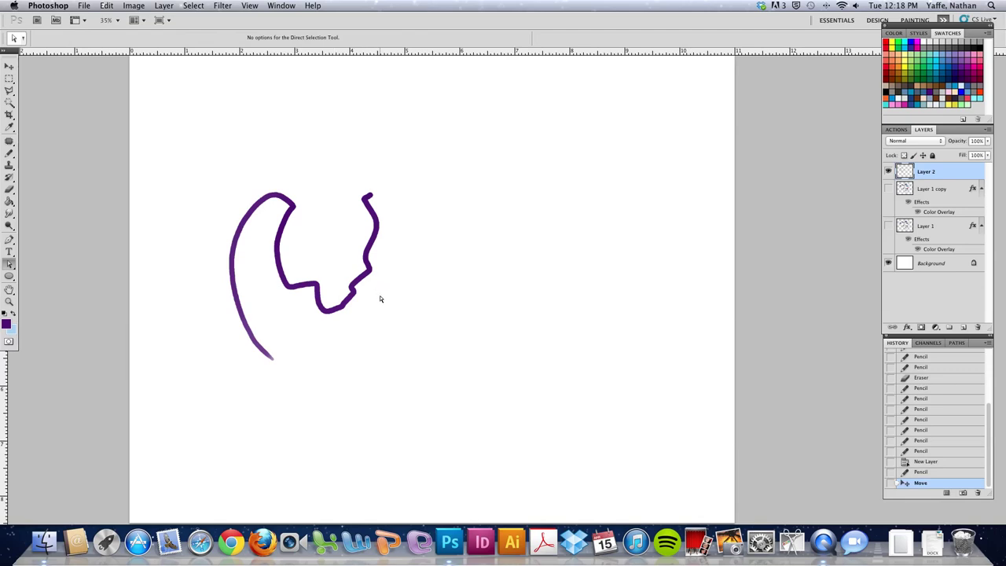
key(h)
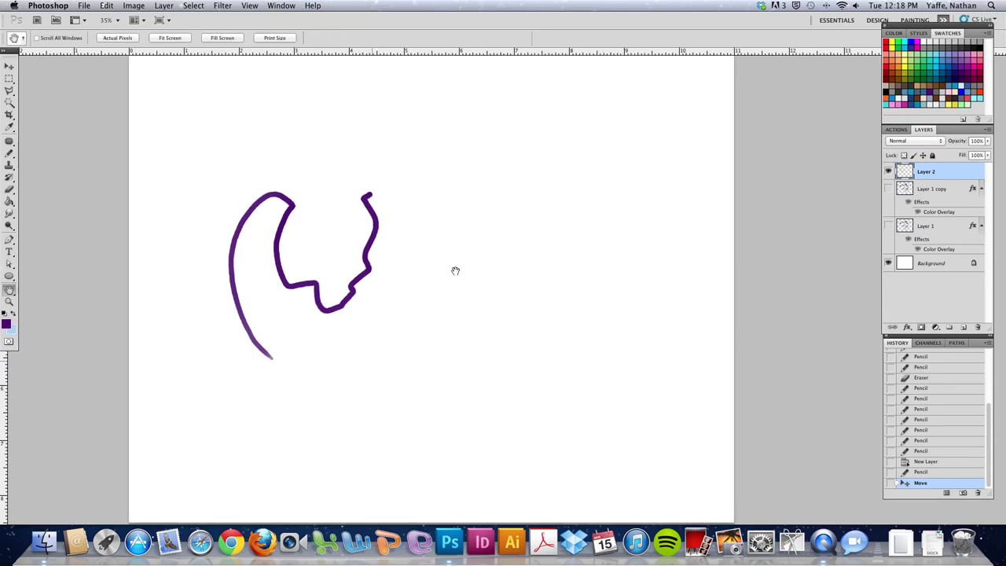
mouse_move(374, 362)
mouse_down()
mouse_move(473, 319)
mouse_move(399, 292)
mouse_up()
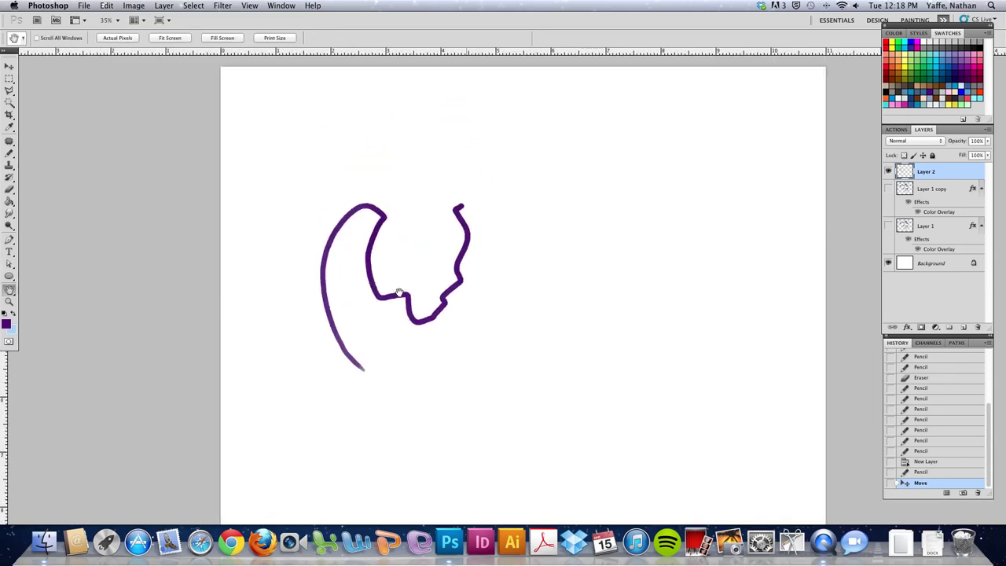
Switch to the Brush tool with a hard round tip sized at 60 px.
click(9, 153)
click(44, 152)
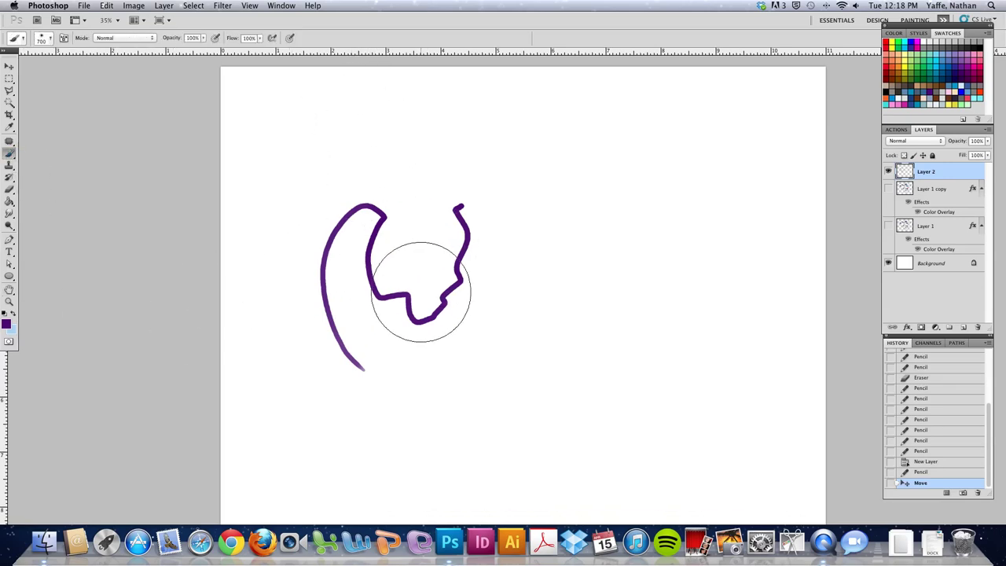
key(bracketleft)
key(bracketleft)
key(bracketleft)
key(bracketleft)
key(bracketleft)
key(bracketleft)
key(bracketleft)
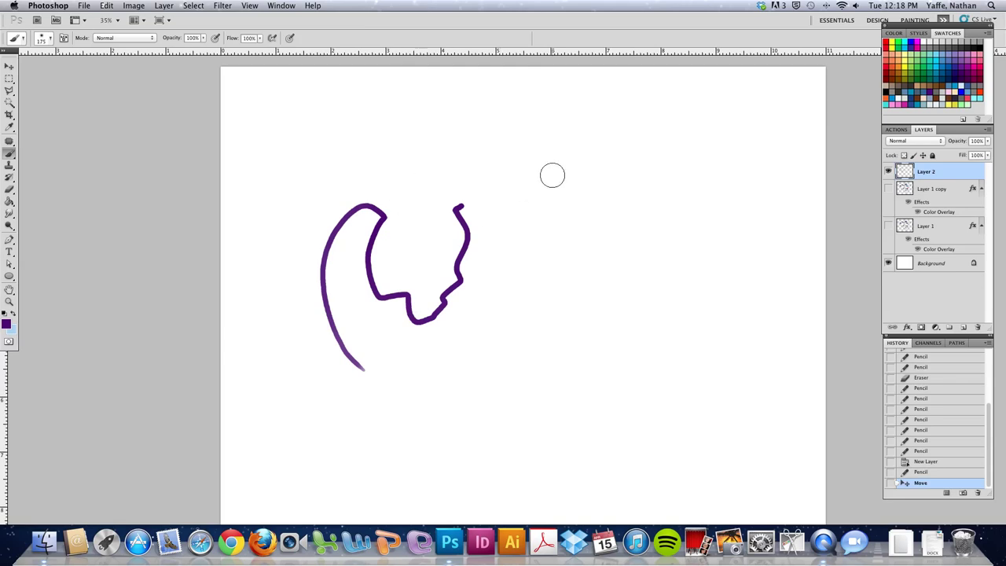
right_click(551, 174)
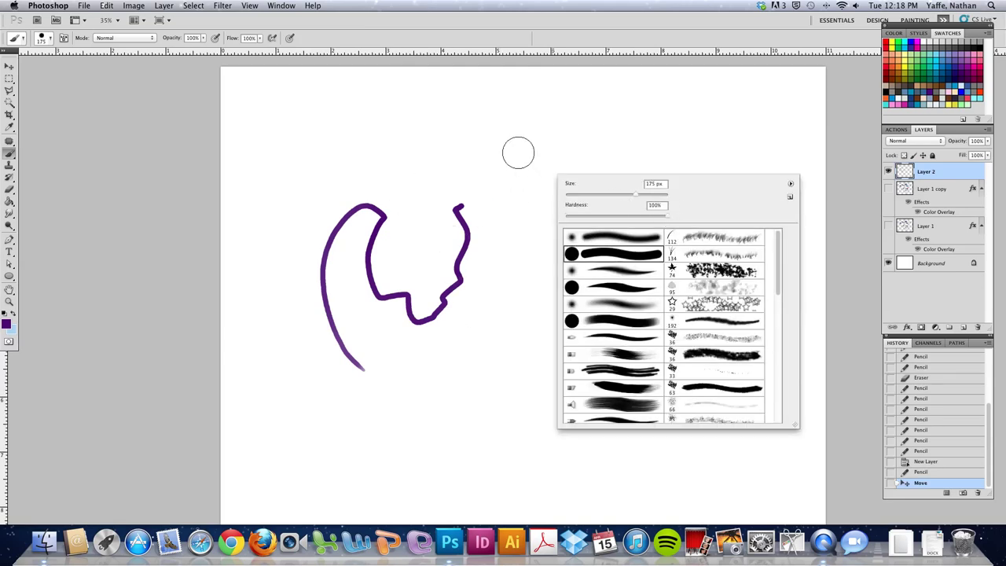
click(152, 174)
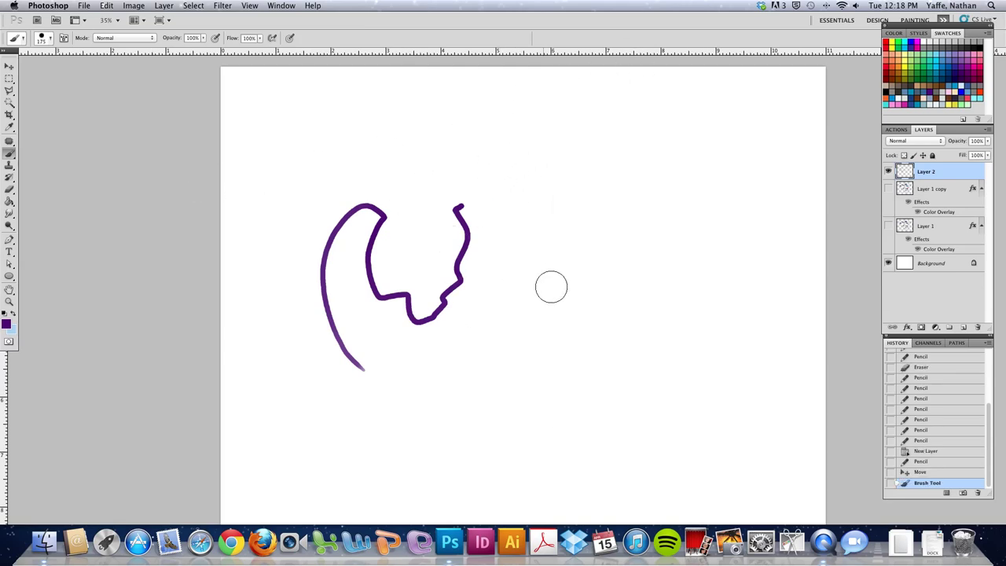
key(bracketleft)
key(bracketleft)
key(bracketleft)
key(z)
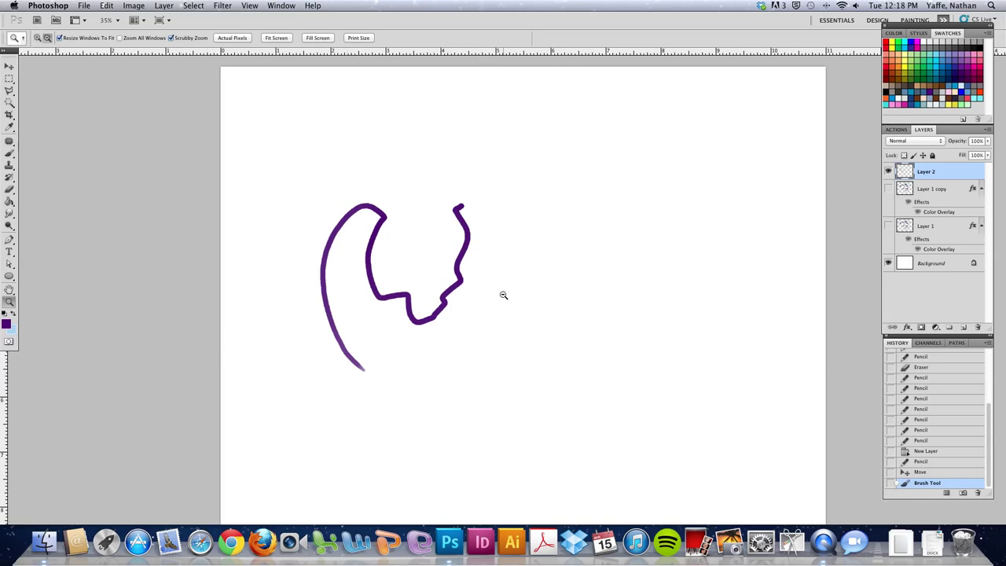
Add a new empty Layer 3 and set the foreground colour to red.
alt+click(514, 288)
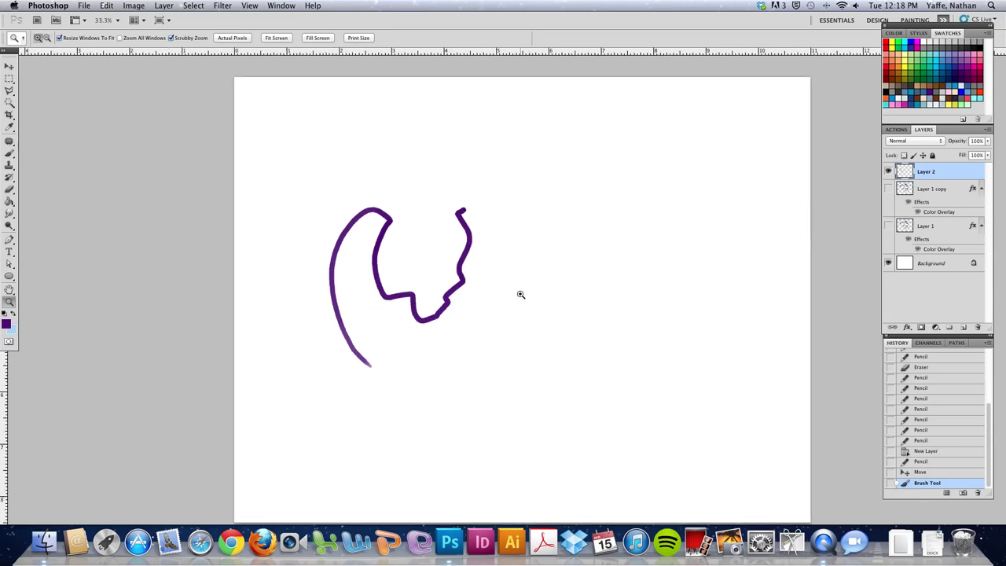
click(963, 327)
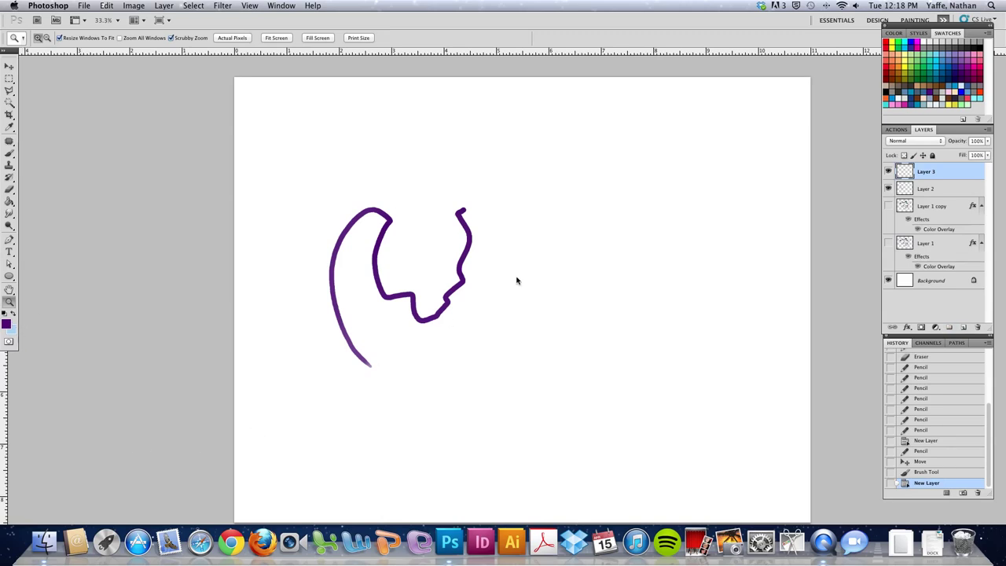
click(7, 323)
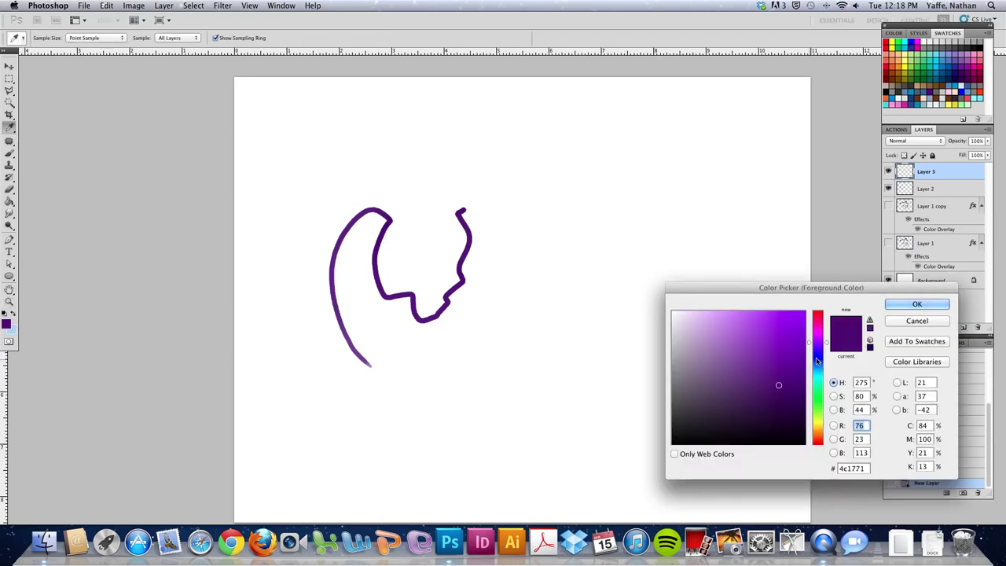
drag(818, 361, 818, 313)
click(916, 304)
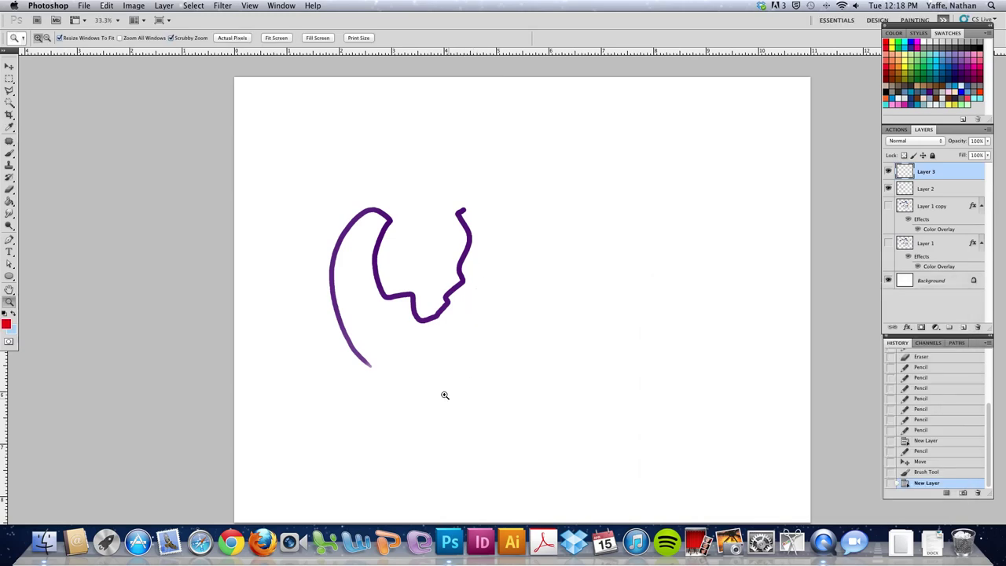
Rotate the canvas view to an angle, then straighten it back to level.
key(r)
drag(371, 380, 373, 379)
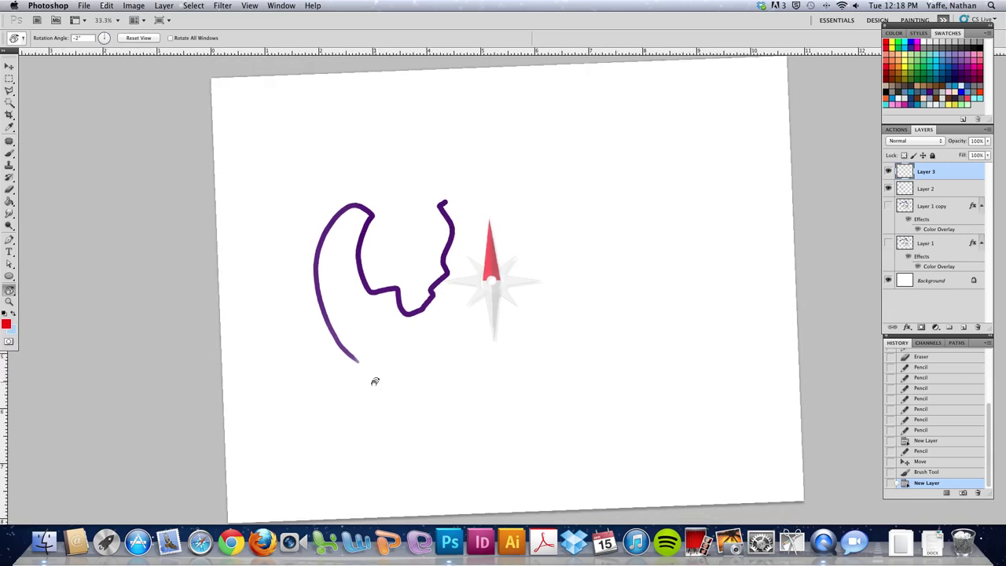
drag(372, 379, 373, 380)
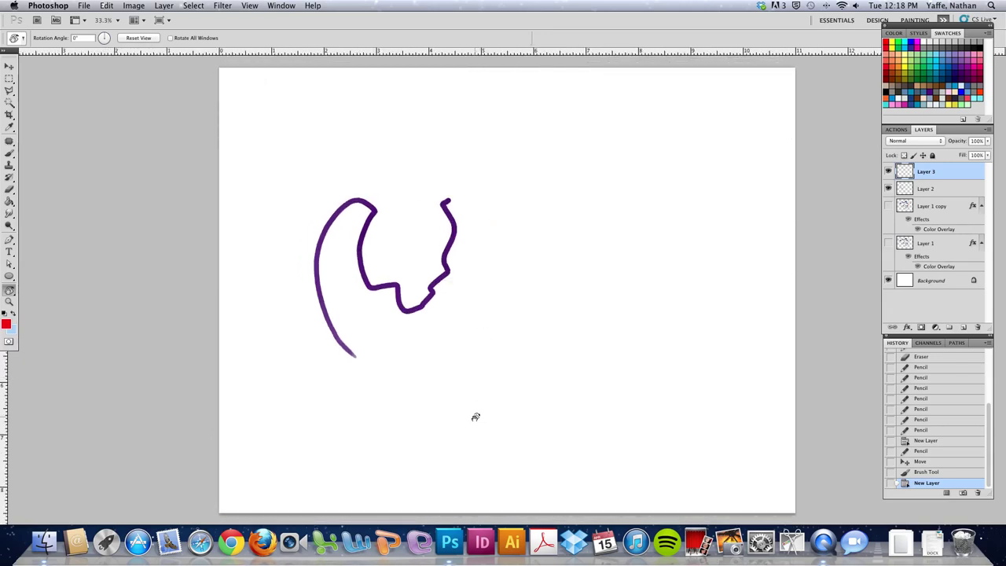
scroll(566, 377, left, 5)
scroll(566, 377, down, 2)
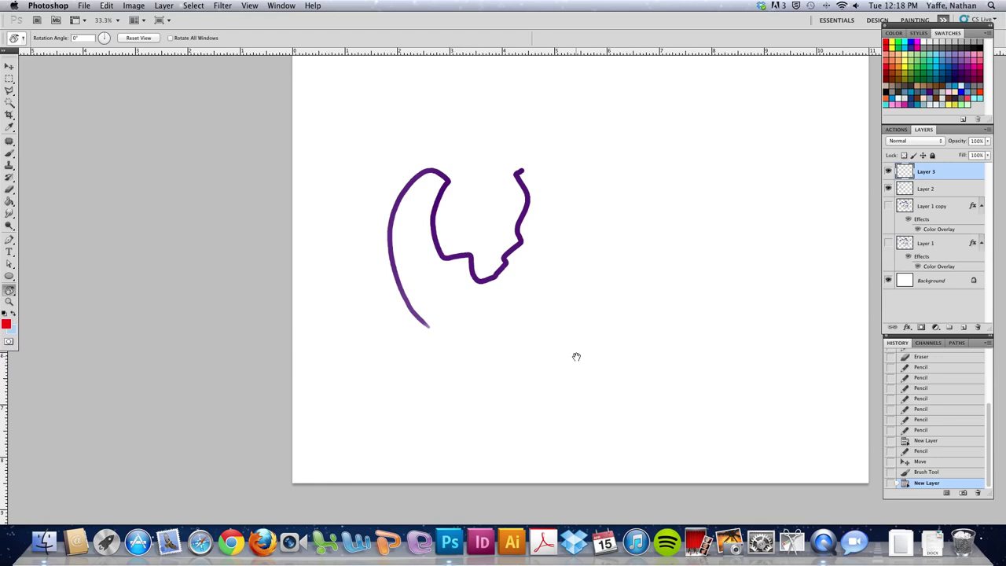
scroll(588, 360, up, 1)
scroll(596, 357, right, 1)
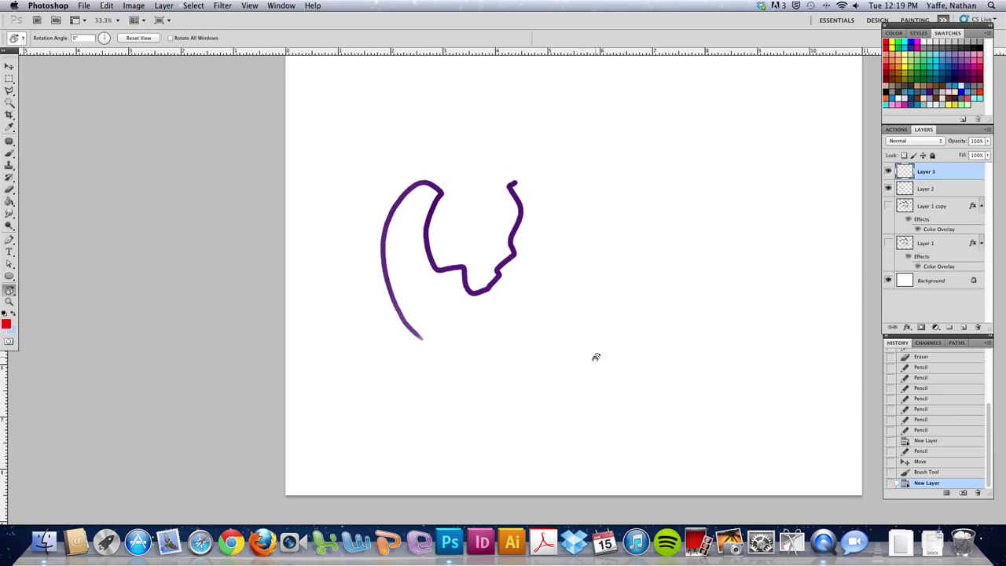
Paint the red guitar neck and headstock with pressure sizing, erasing the lower line to a taper.
key(b)
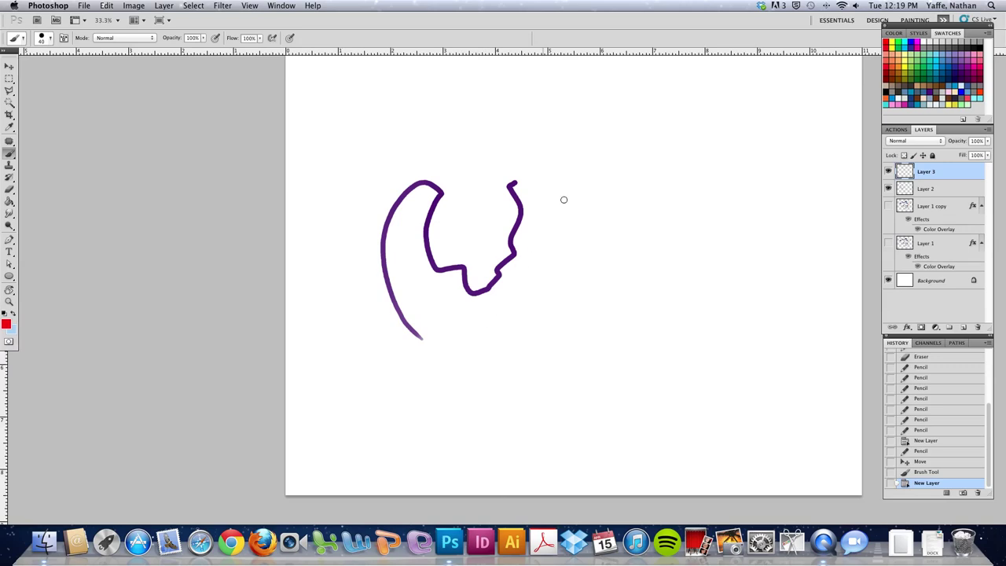
drag(511, 183, 617, 111)
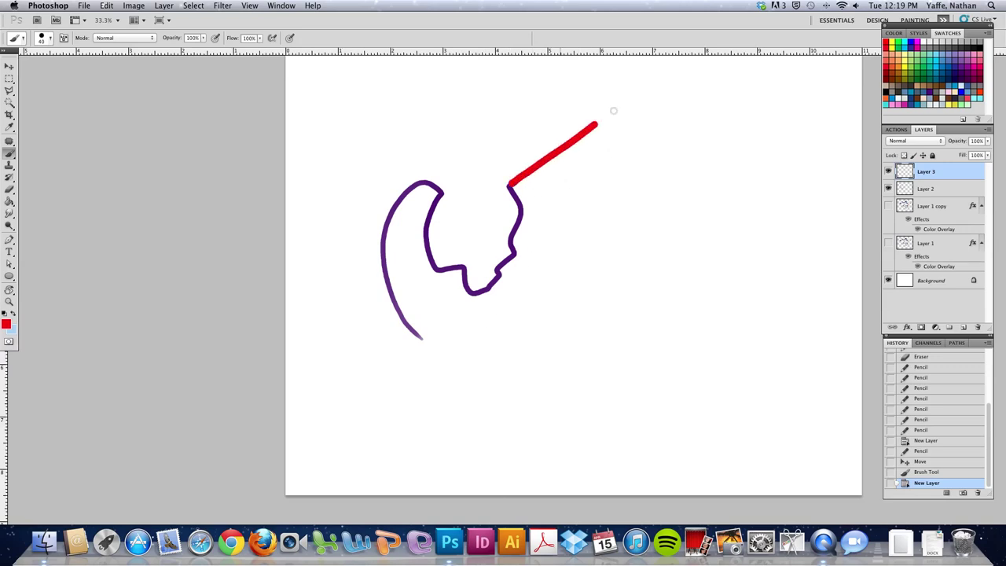
click(289, 38)
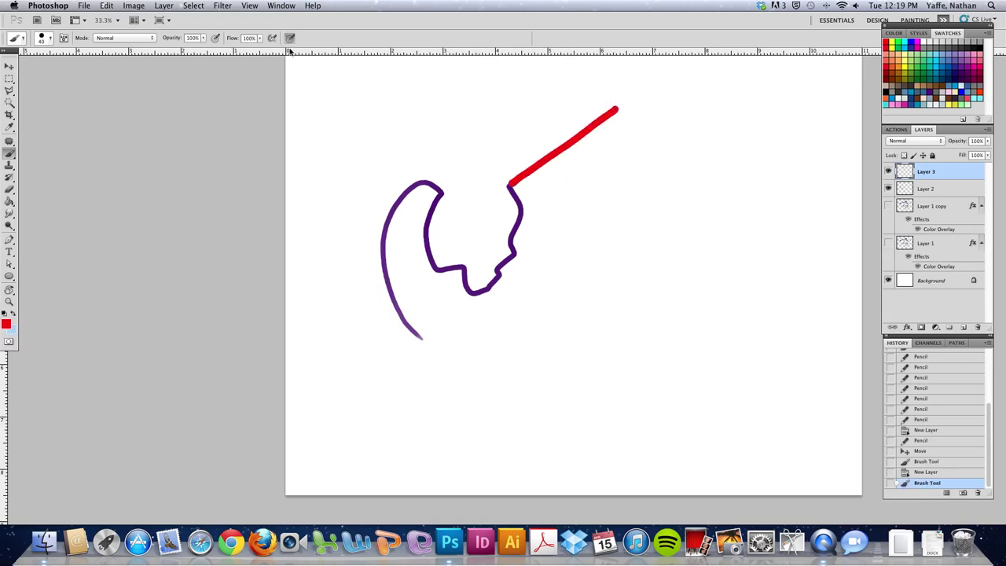
drag(616, 110, 564, 173)
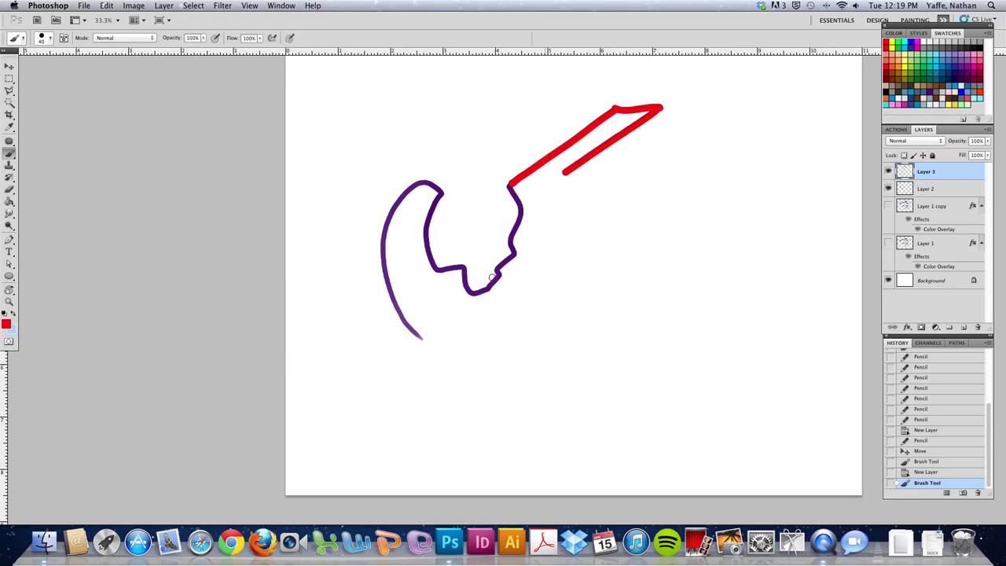
key(e)
mouse_move(555, 176)
mouse_down()
mouse_move(574, 172)
mouse_move(563, 182)
mouse_move(660, 123)
mouse_up()
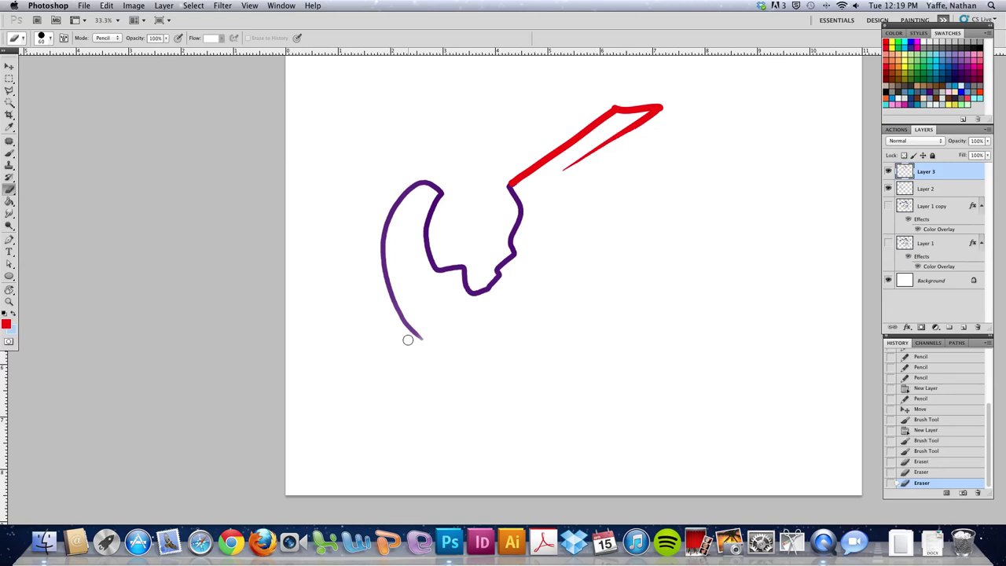
key(b)
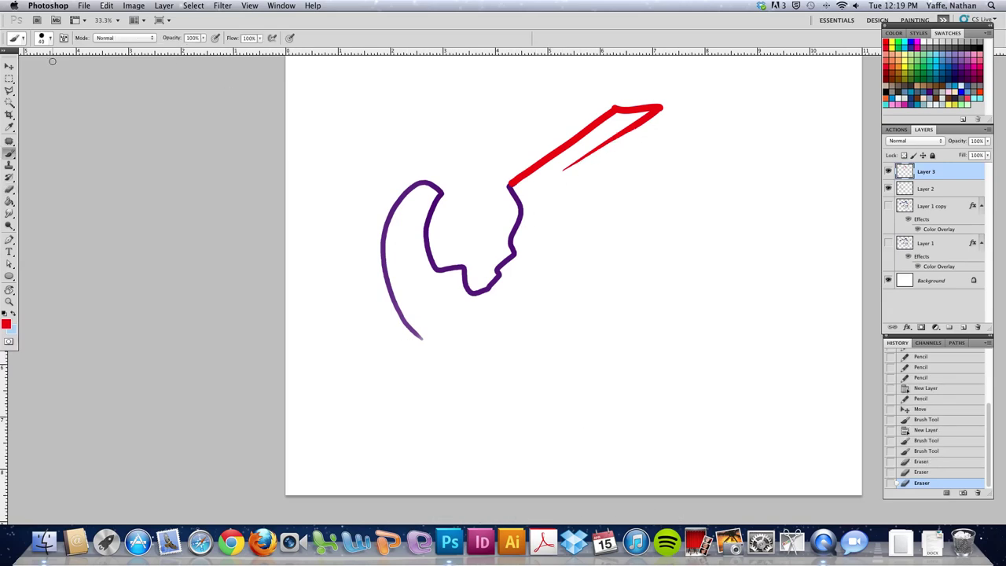
Turn on Shape Dynamics in the brush settings.
key(F5)
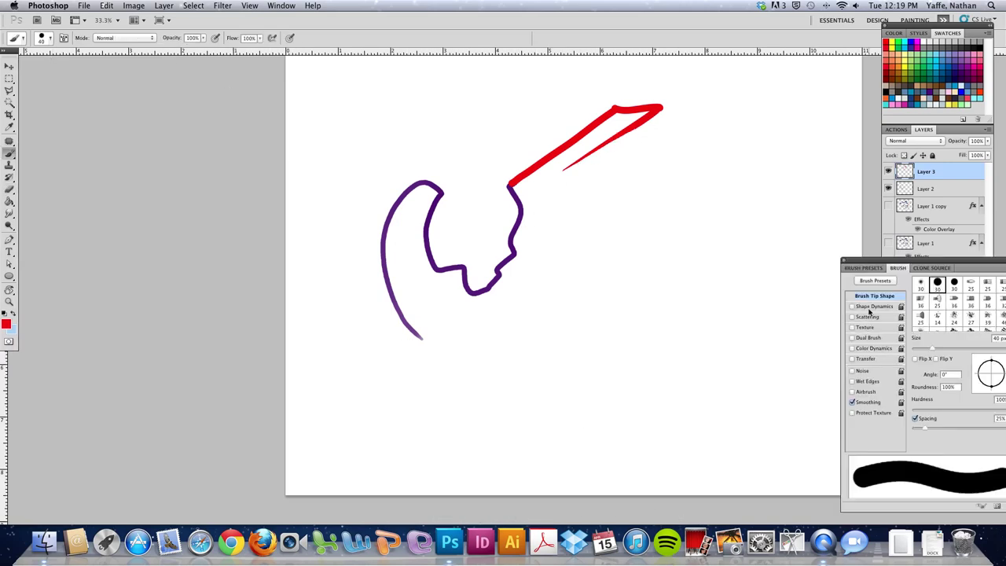
click(870, 306)
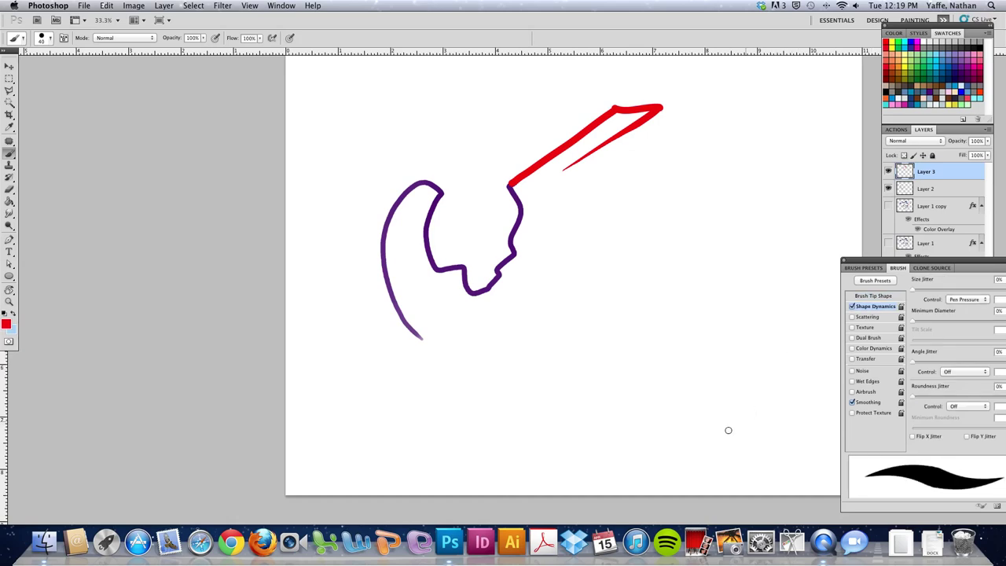
key(F5)
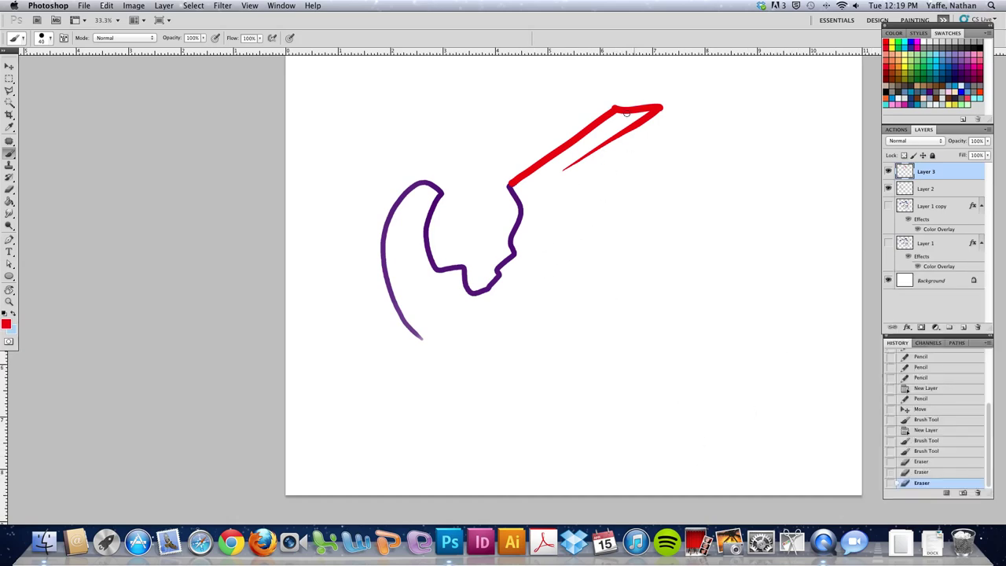
Extend the lower neck line toward the body and zoom in on the purple body.
drag(591, 149, 545, 179)
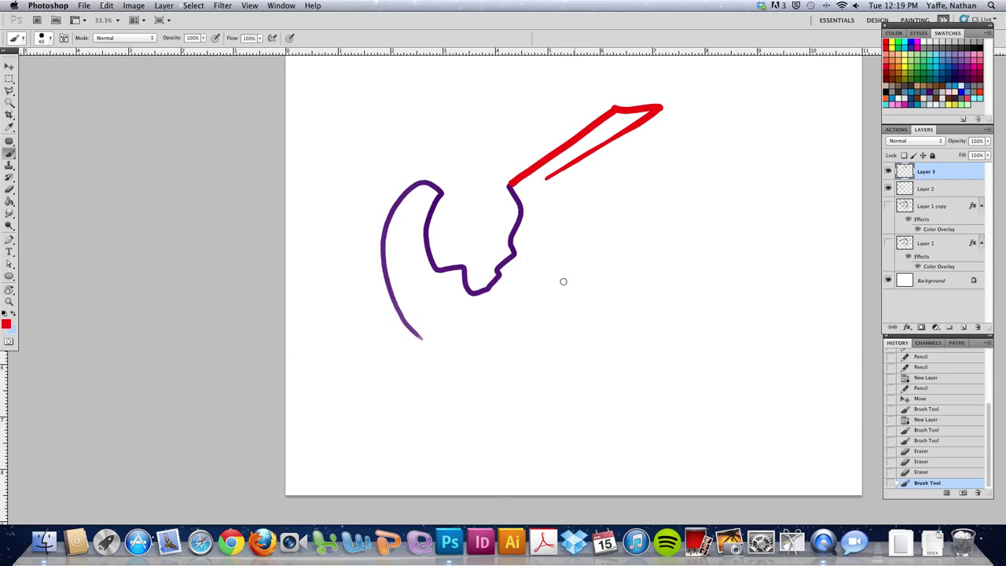
key(h)
drag(510, 249, 657, 253)
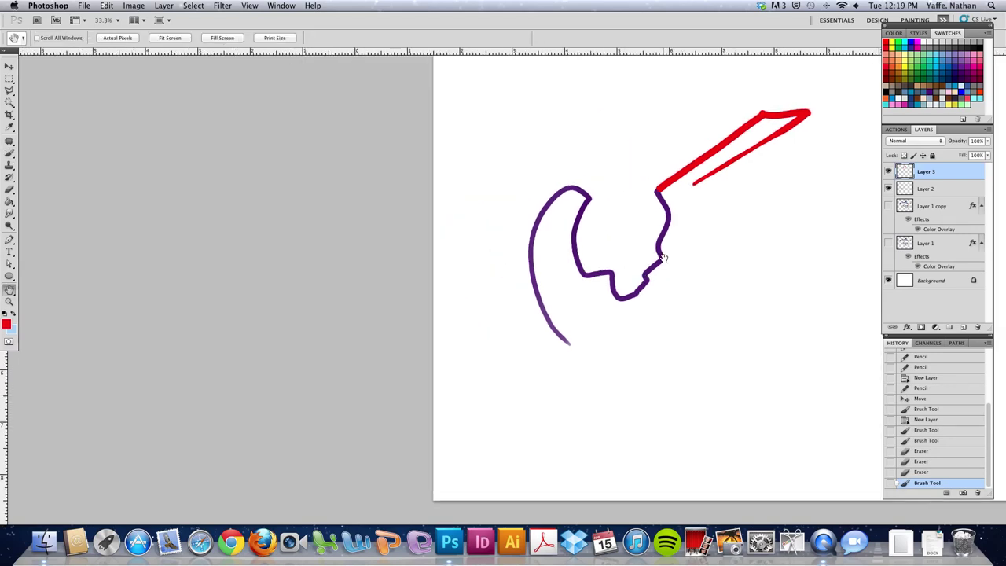
key(z)
click(590, 205)
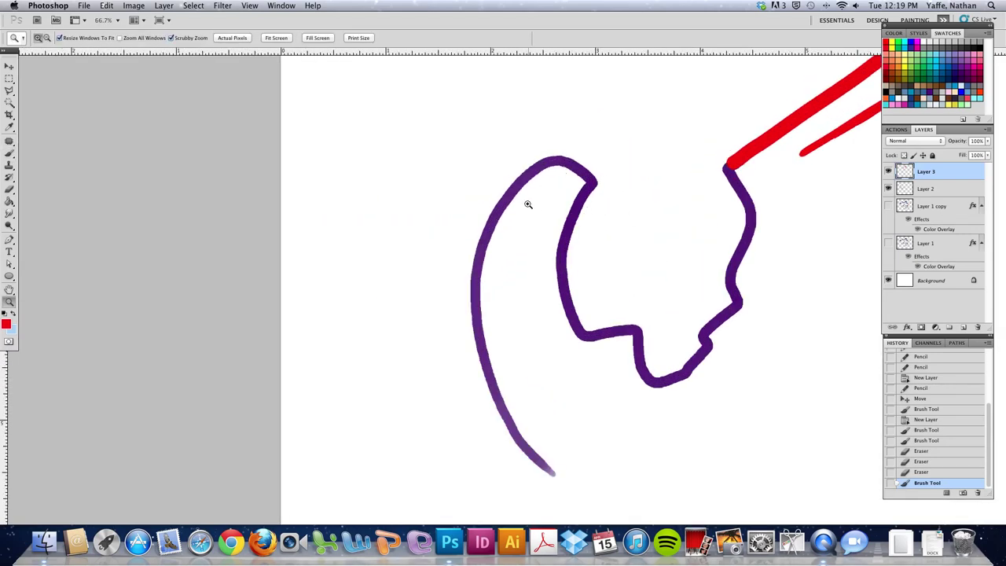
Paint a red oval eye inside the purple body's upper curve.
key(b)
mouse_move(509, 199)
mouse_down()
mouse_move(538, 199)
mouse_move(505, 222)
mouse_move(531, 205)
mouse_up()
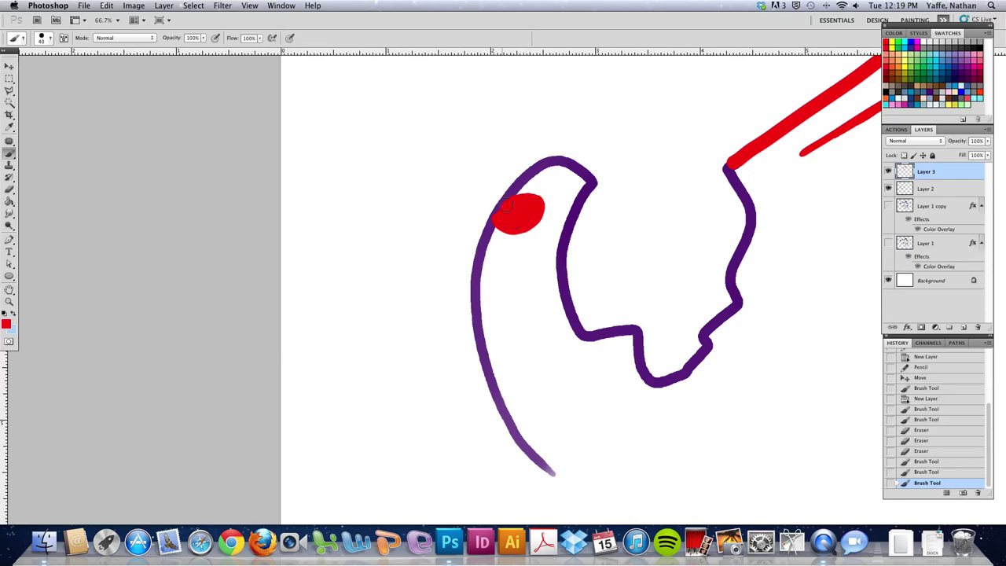
click(505, 191)
key(r)
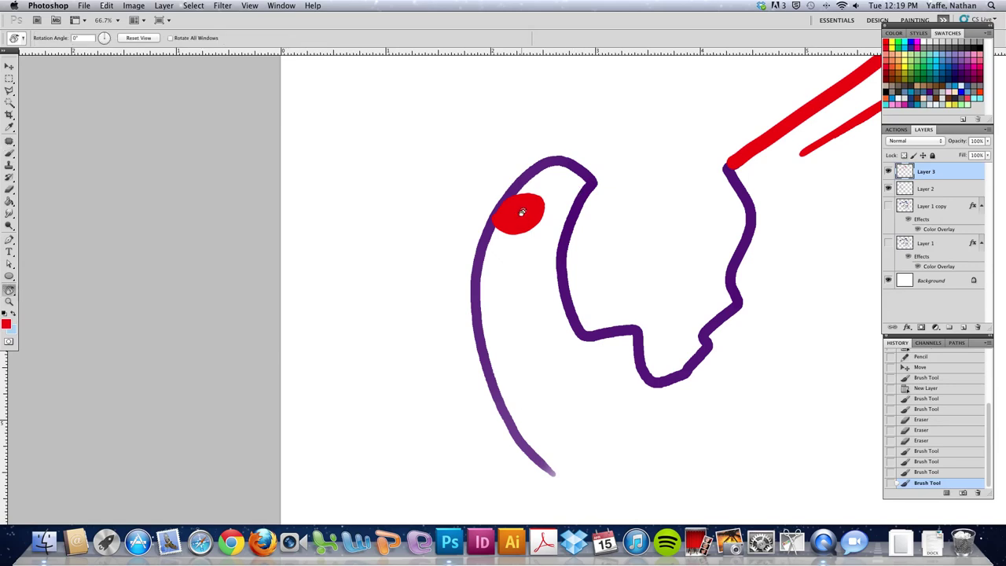
Erase two small white highlights into the red eye, then zoom out to the space below.
key(e)
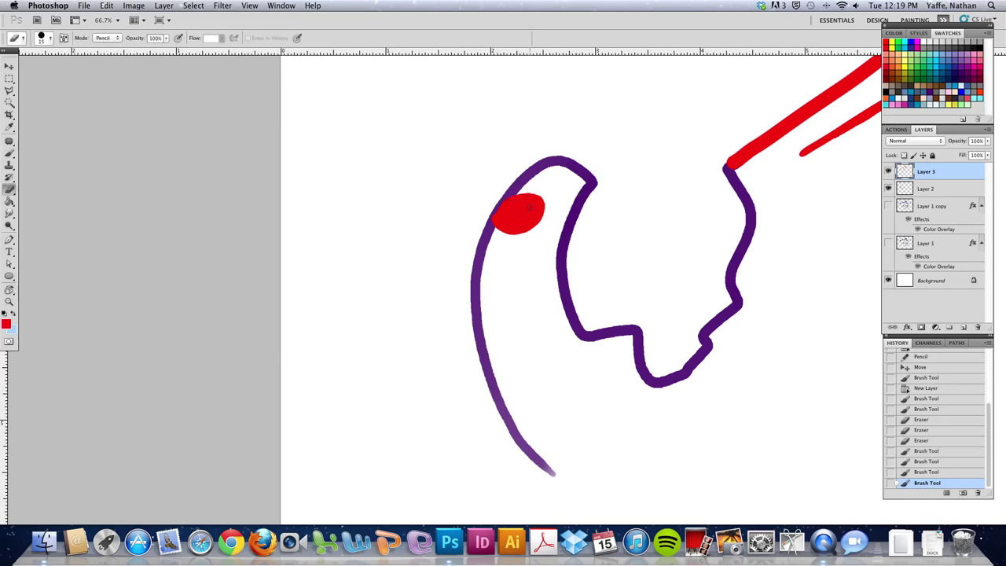
drag(529, 206, 526, 207)
click(526, 207)
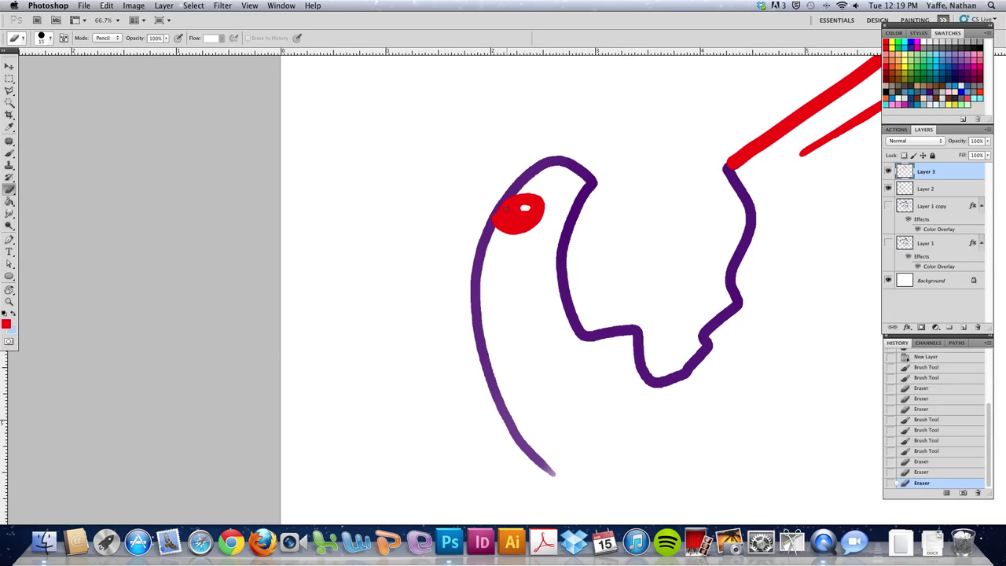
key(h)
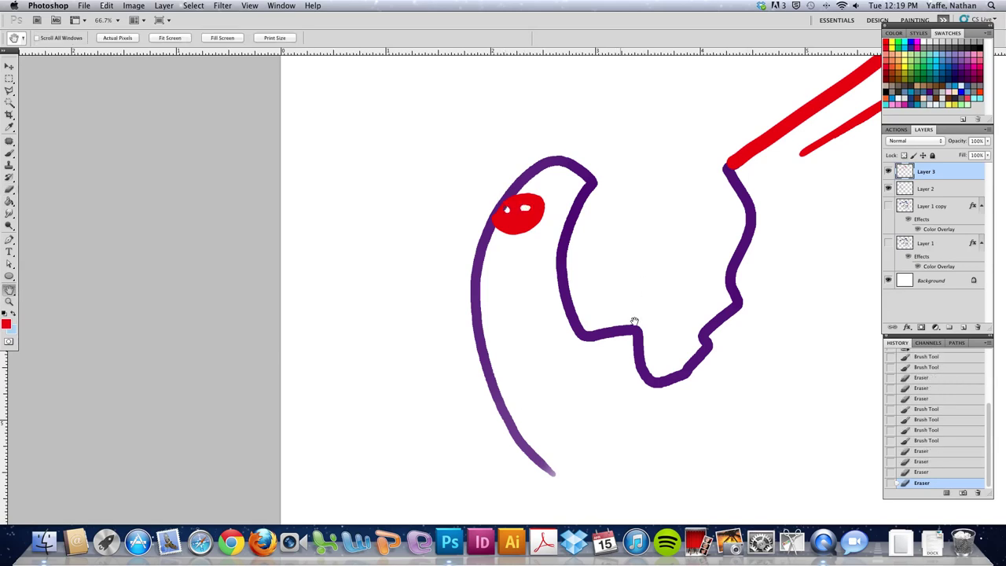
mouse_move(670, 322)
mouse_down()
mouse_move(686, 274)
mouse_move(639, 294)
mouse_up()
key(z)
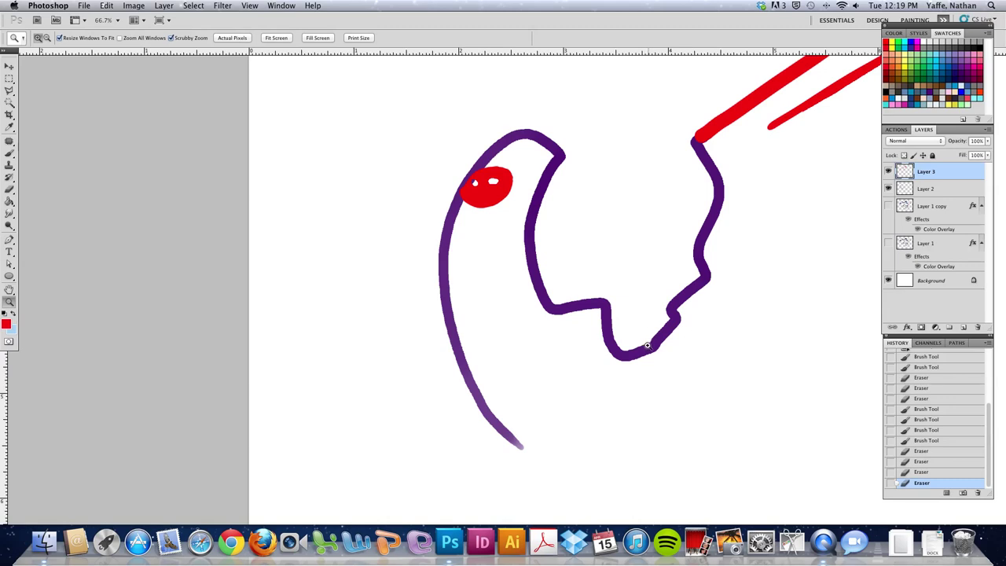
alt+click(653, 341)
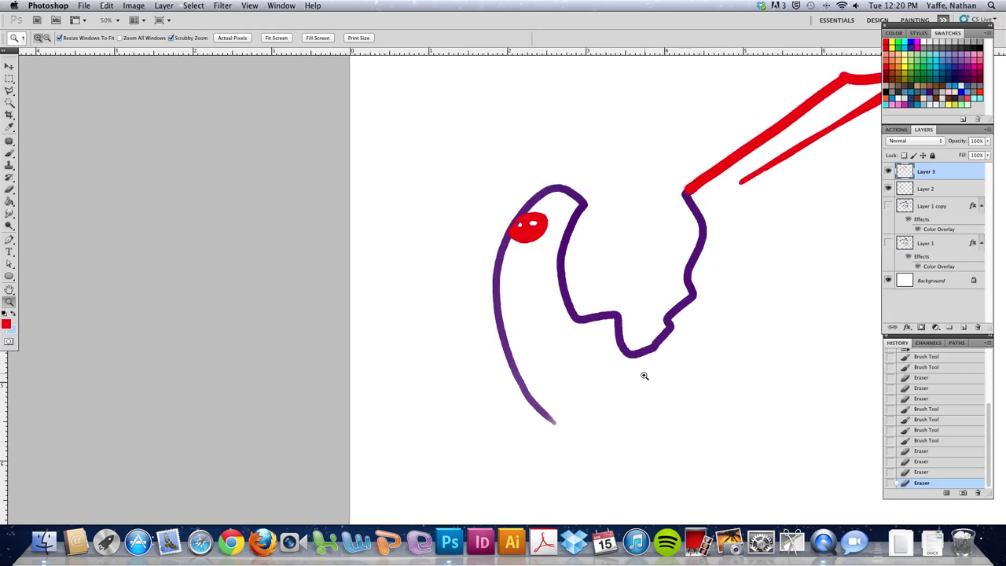
key(h)
drag(640, 382, 584, 325)
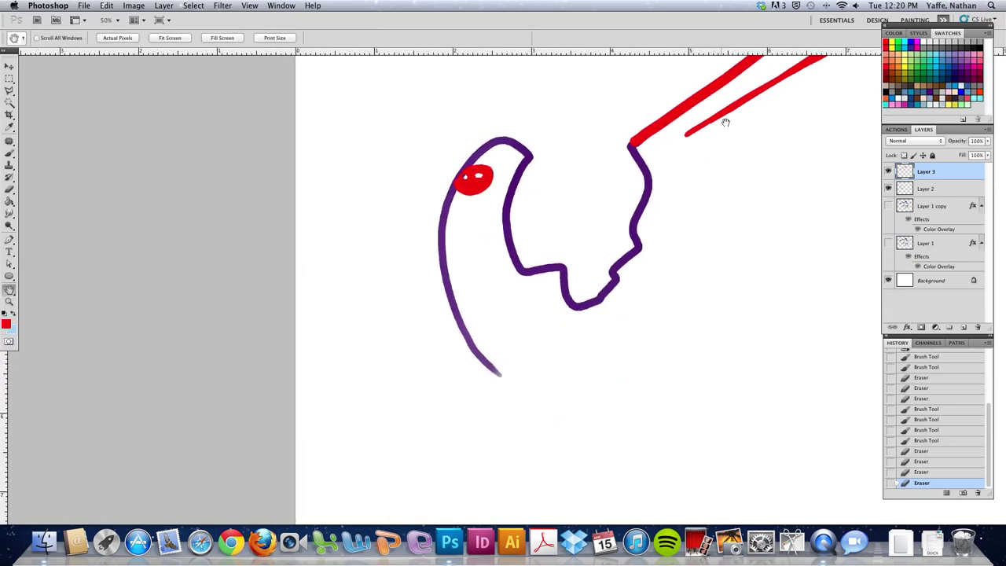
Paint the red lower body line, a small foot at the bottom and a right-side fin spike.
key(b)
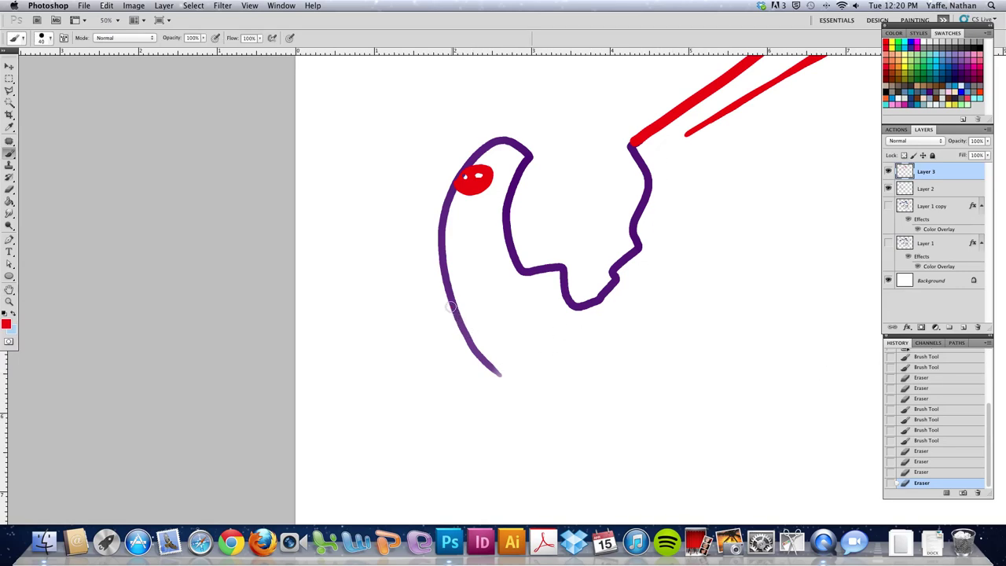
mouse_move(451, 305)
mouse_down()
mouse_move(464, 437)
mouse_move(493, 475)
mouse_move(629, 289)
mouse_up()
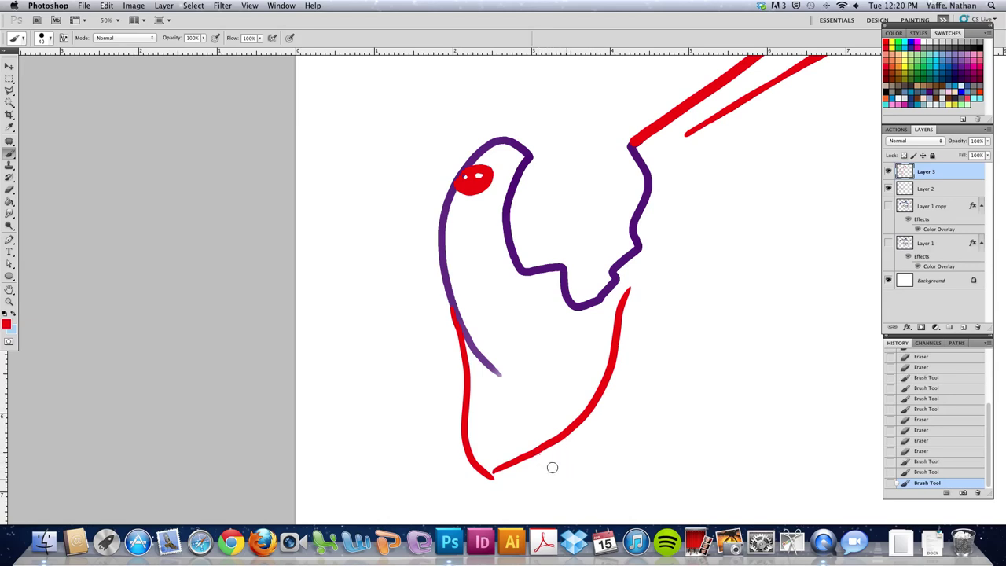
mouse_move(541, 452)
mouse_down()
mouse_move(570, 477)
mouse_move(548, 446)
mouse_up()
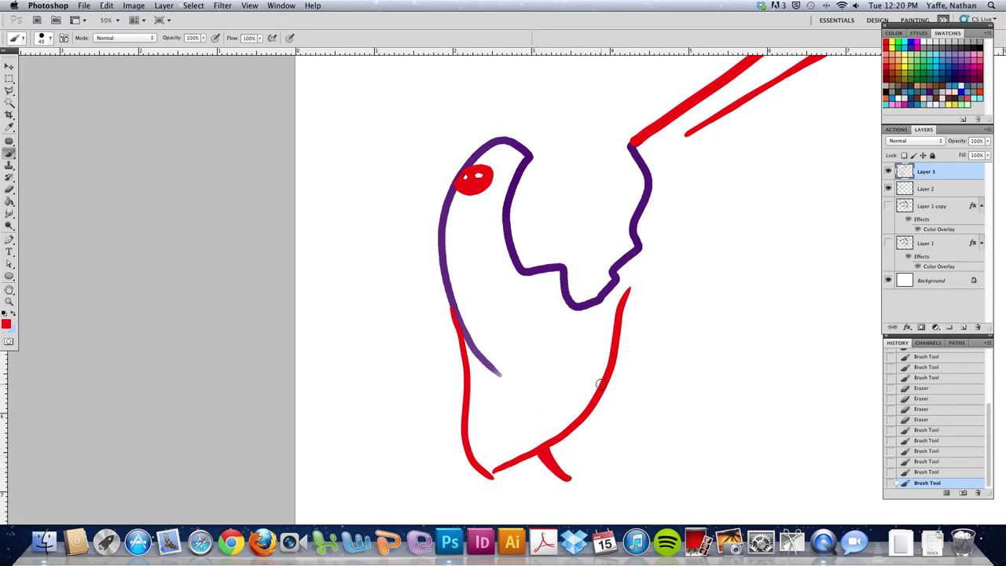
mouse_move(602, 385)
mouse_down()
mouse_move(661, 345)
mouse_move(660, 357)
mouse_move(611, 377)
mouse_up()
key(z)
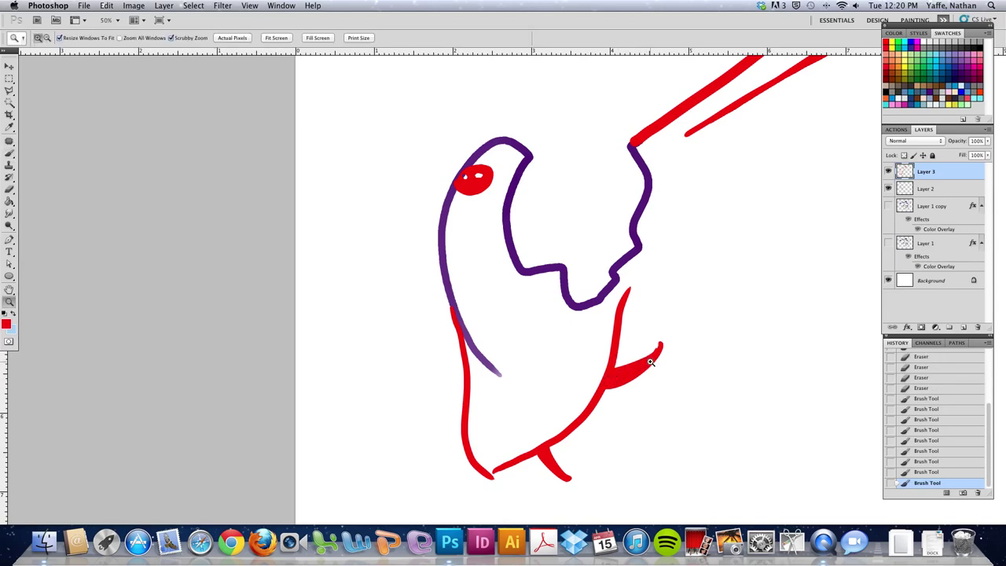
click(652, 362)
Sharpen the red fin tip and join the red body line to the purple line.
key(e)
click(664, 337)
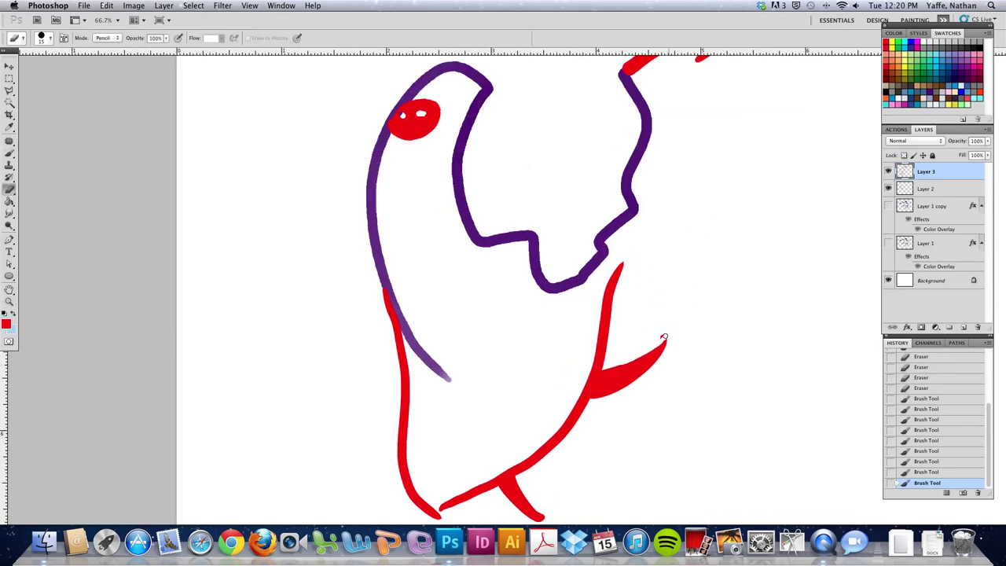
key(z)
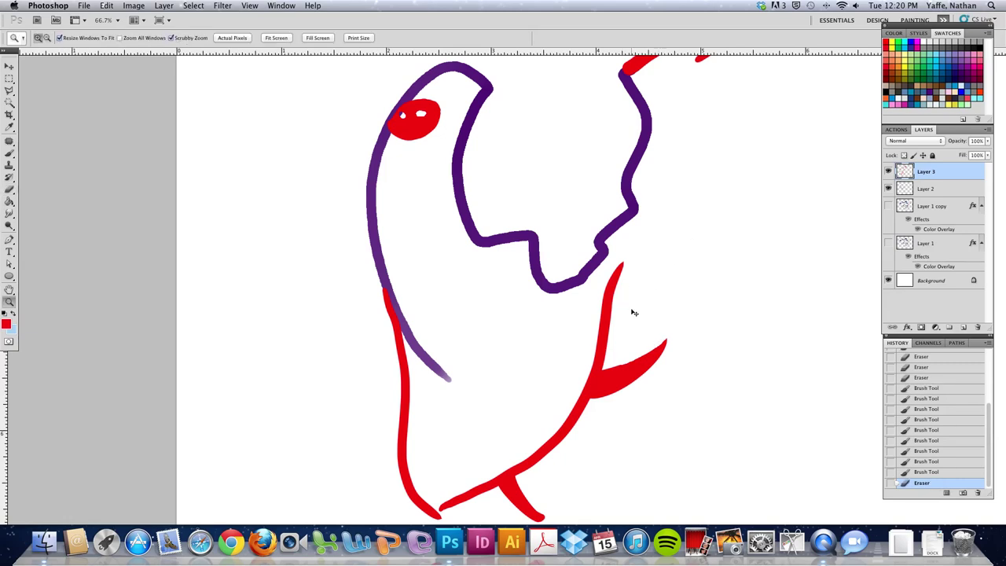
alt+click(660, 295)
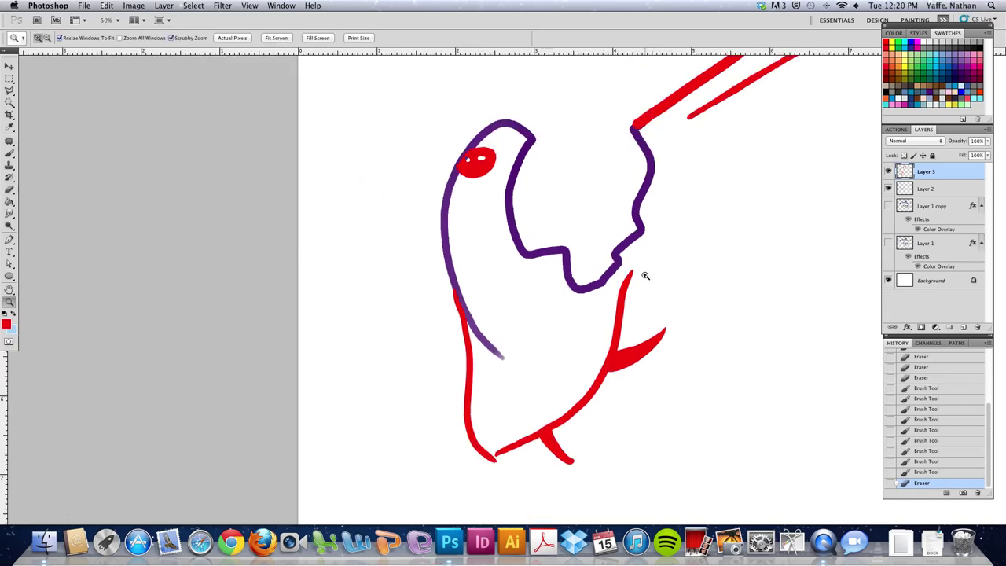
scroll(636, 291, up, 3)
key(b)
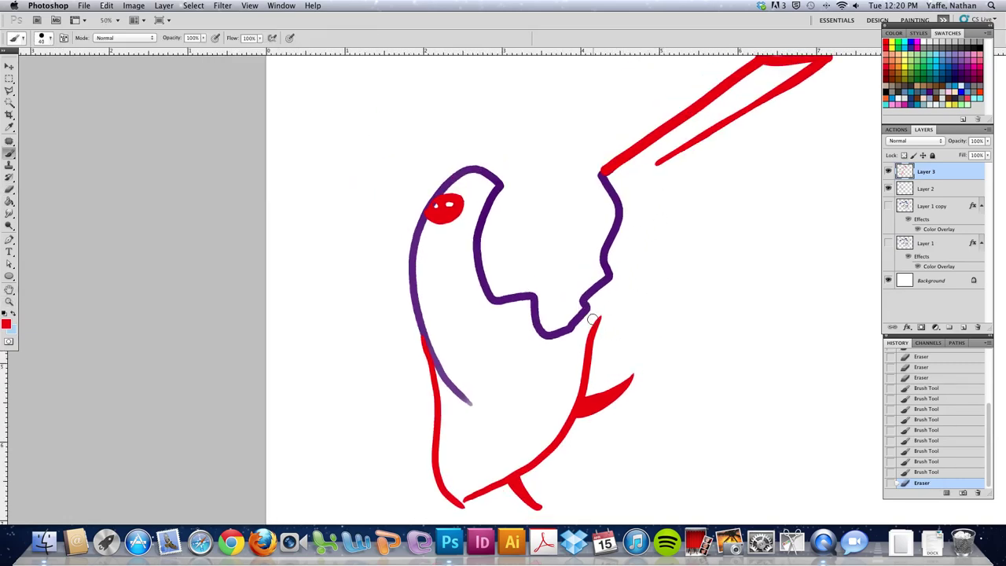
drag(595, 324, 586, 305)
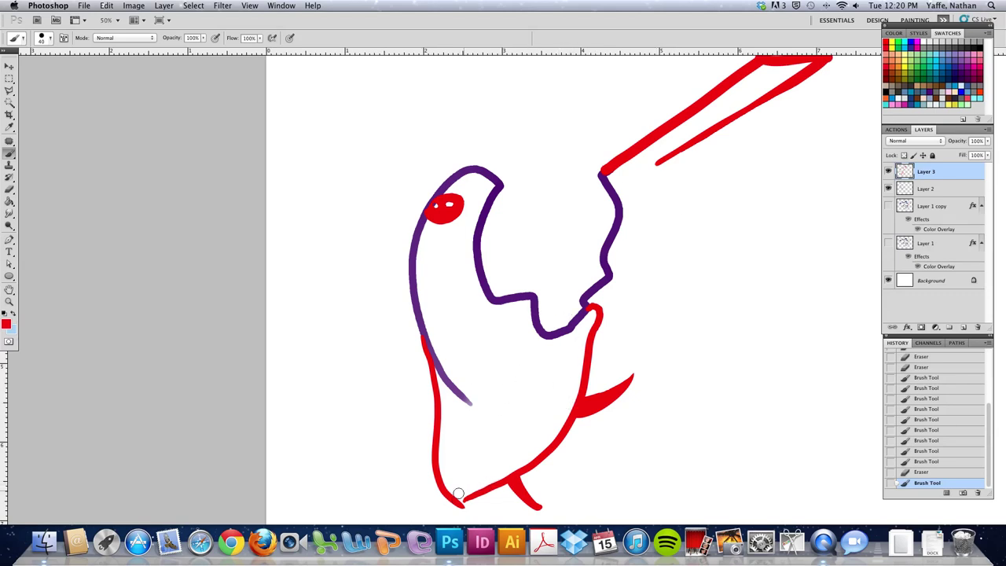
Erase the stray red fragment at the bottom corner and trim the downward spike's right edge.
key(z)
drag(425, 481, 519, 505)
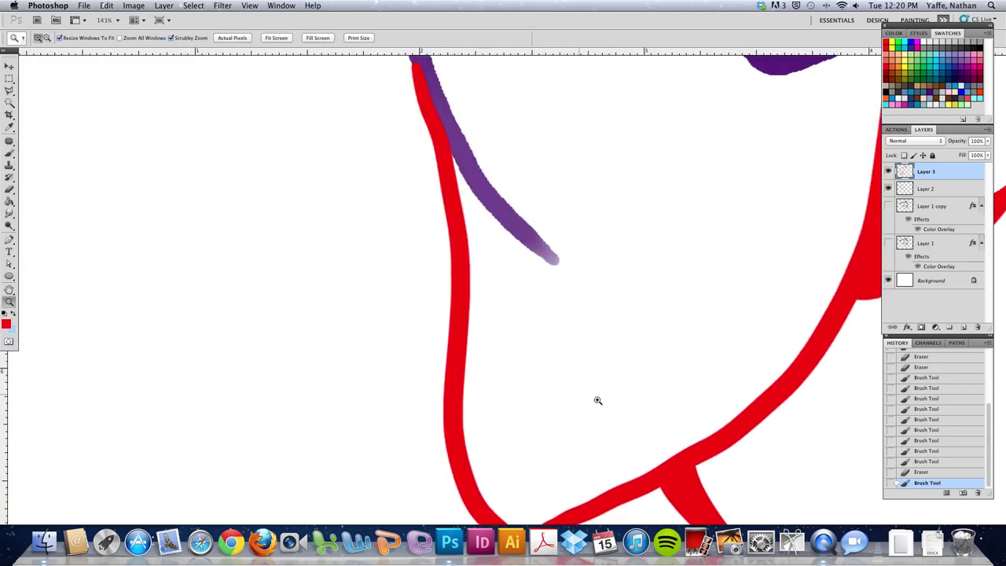
drag(624, 431, 579, 236)
key(b)
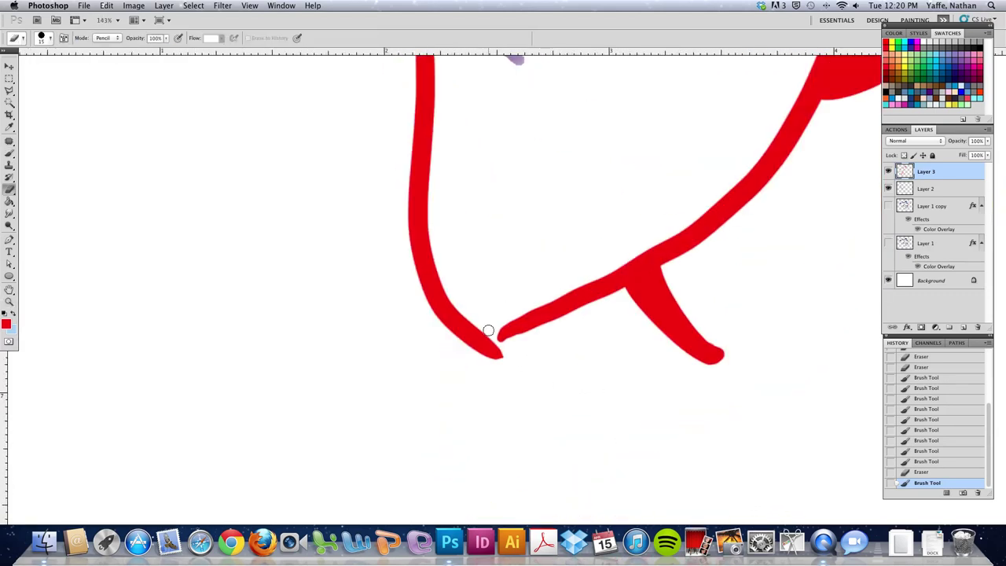
drag(476, 355, 530, 349)
scroll(546, 333, up, 3)
scroll(545, 332, right, 3)
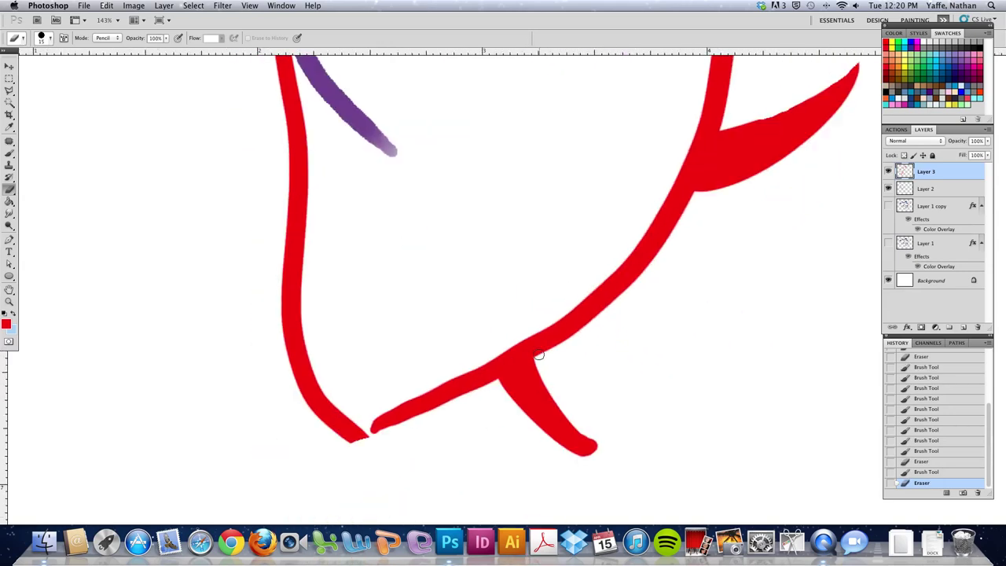
mouse_move(539, 355)
mouse_down()
mouse_move(539, 375)
mouse_move(595, 442)
mouse_up()
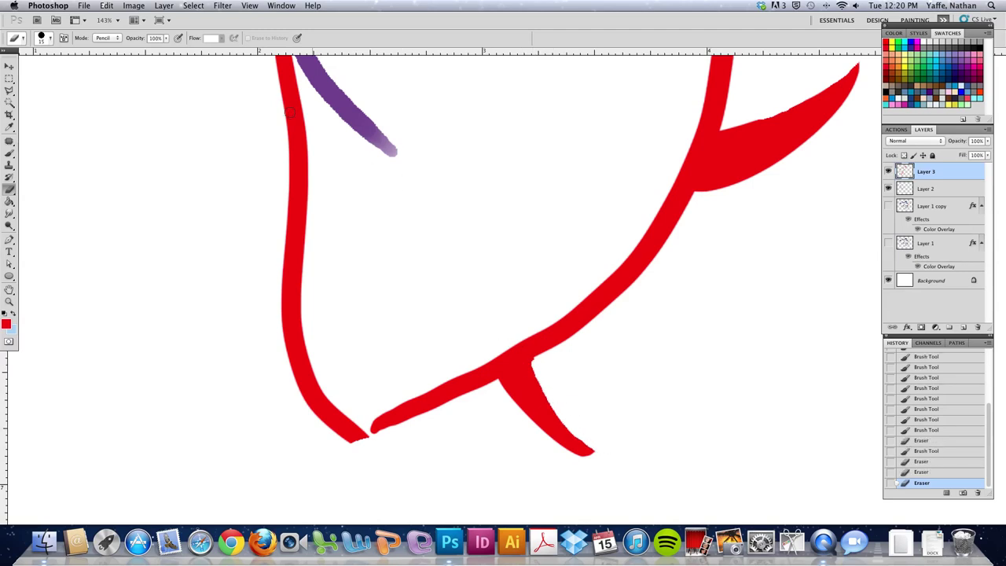
Switch the eraser to a soft edge and zoom back out to the red guitar neck.
click(106, 38)
click(104, 30)
drag(727, 140, 606, 302)
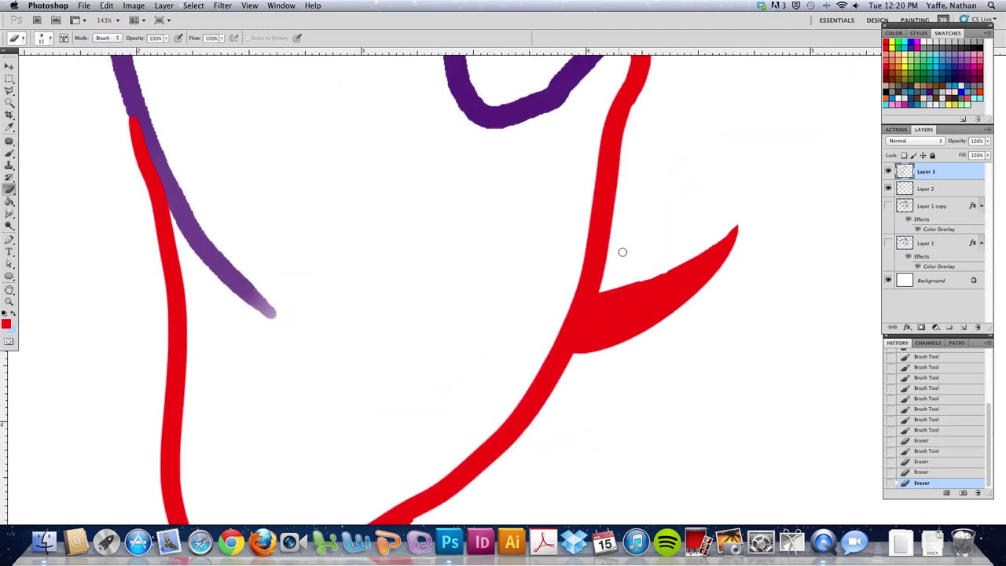
key(z)
alt+click(629, 250)
alt+click(684, 139)
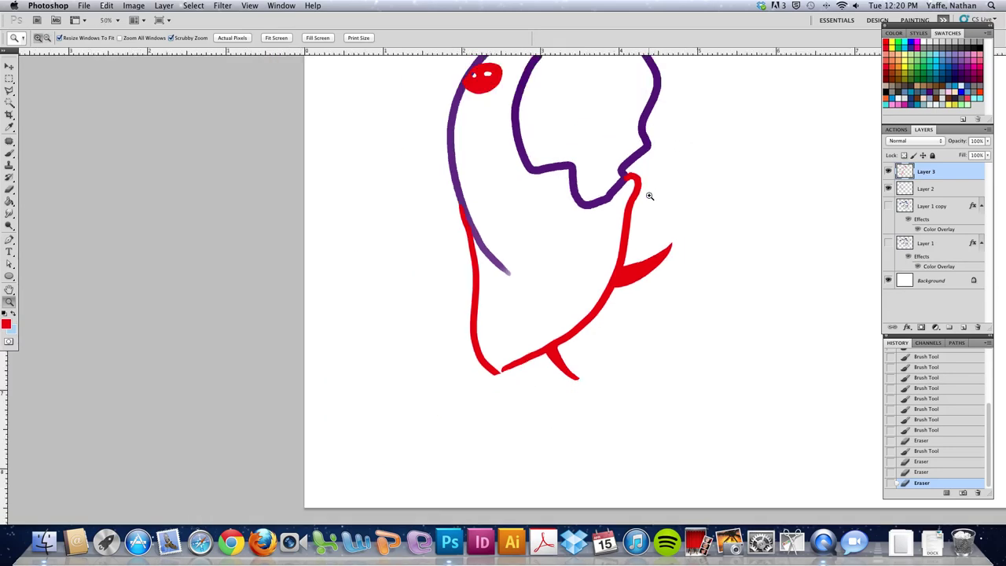
drag(664, 121, 625, 277)
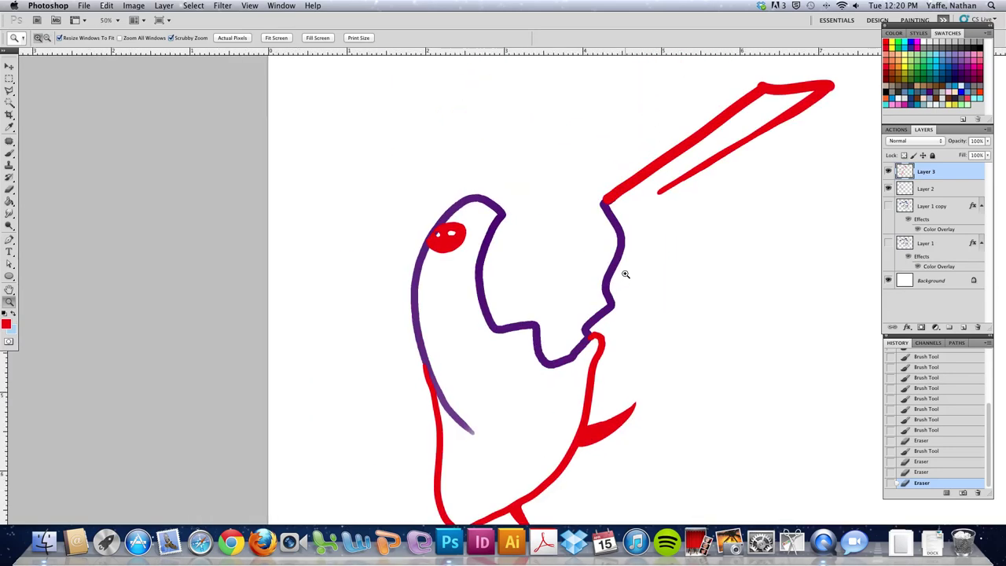
Paint a red line beneath the purple notch, extending it to the right.
key(b)
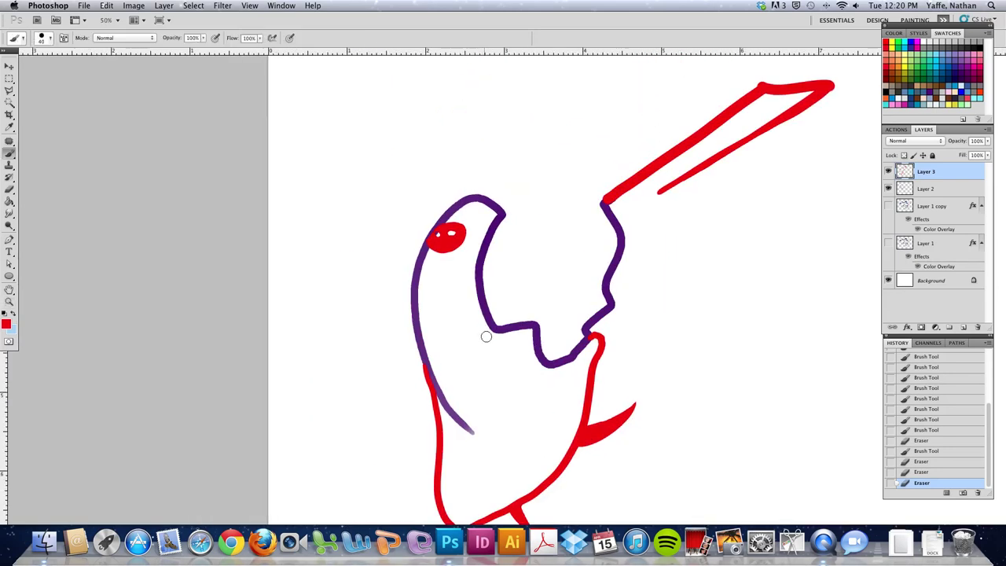
mouse_move(492, 346)
mouse_down()
mouse_move(518, 355)
mouse_move(594, 338)
mouse_up()
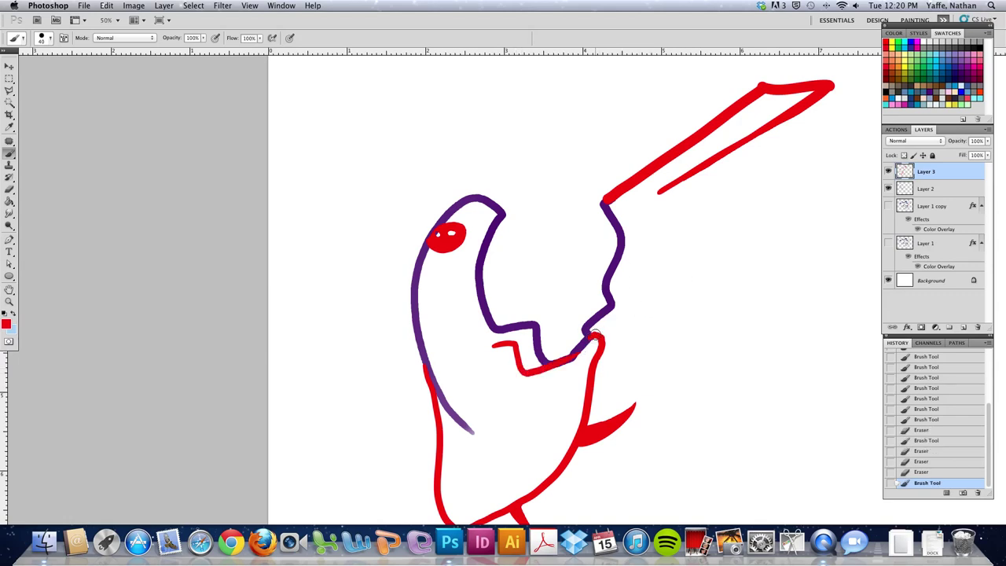
mouse_move(592, 337)
mouse_down()
mouse_move(629, 329)
mouse_move(667, 186)
mouse_up()
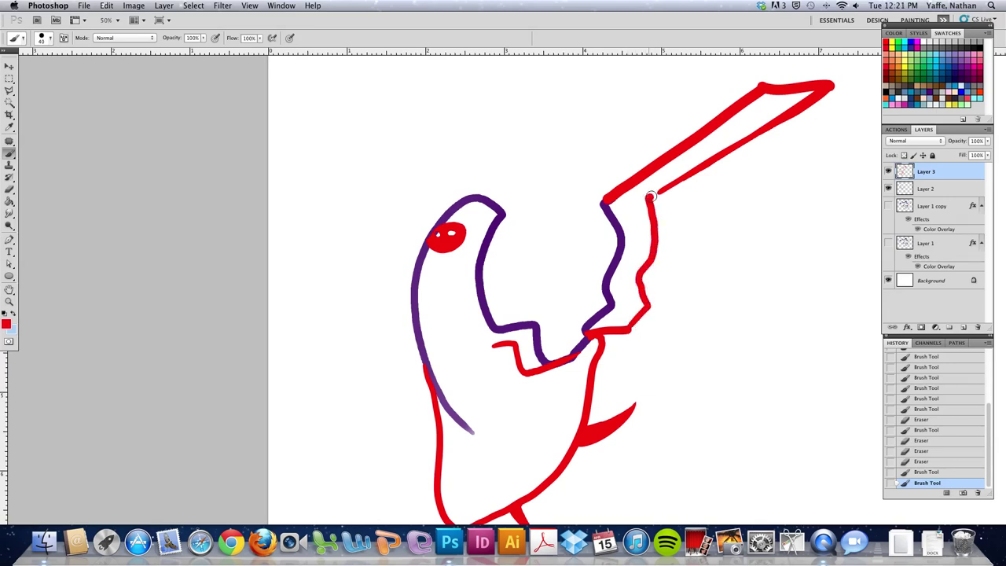
Add red zigzags along the purple edge and a jagged headstock at the neck's end.
key(h)
drag(765, 204, 657, 256)
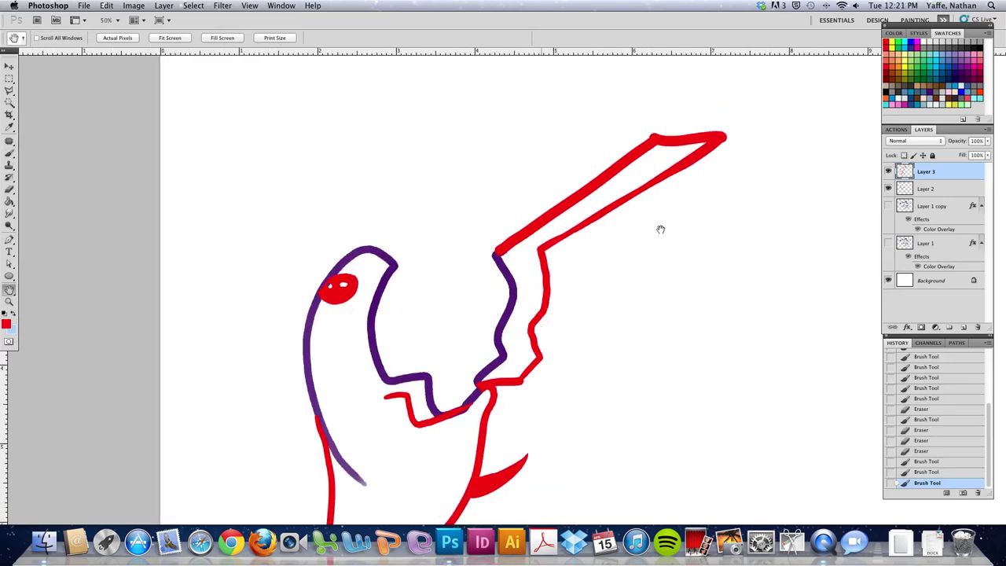
key(b)
mouse_move(721, 140)
mouse_down()
mouse_move(696, 205)
mouse_move(831, 125)
mouse_up()
mouse_move(652, 184)
mouse_down()
mouse_move(634, 231)
mouse_move(695, 206)
mouse_move(786, 121)
mouse_move(848, 106)
mouse_move(832, 126)
mouse_up()
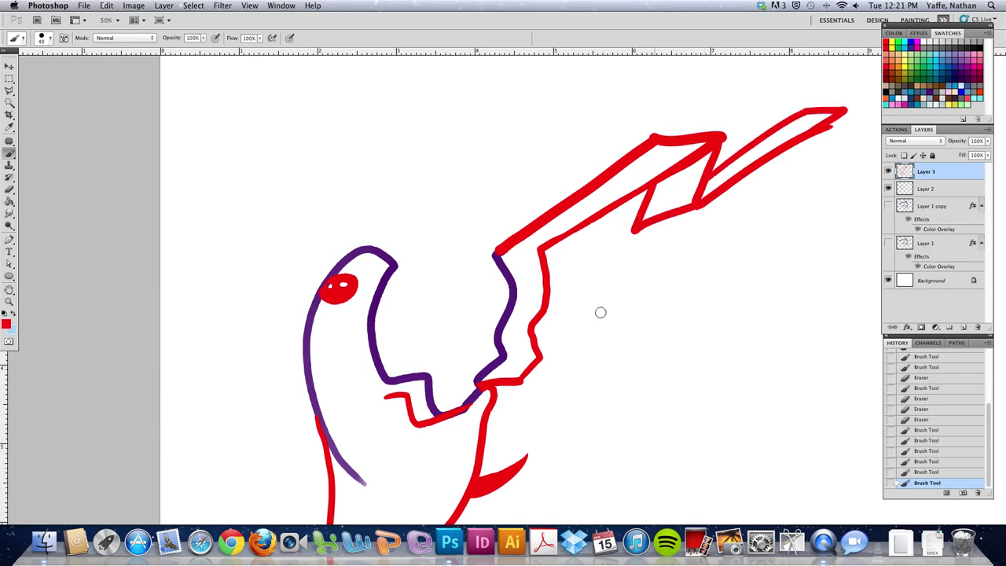
drag(642, 261, 648, 249)
Draw a short red line by the inner purple edge, then undo it.
scroll(648, 249, down, 5)
scroll(648, 249, left, 3)
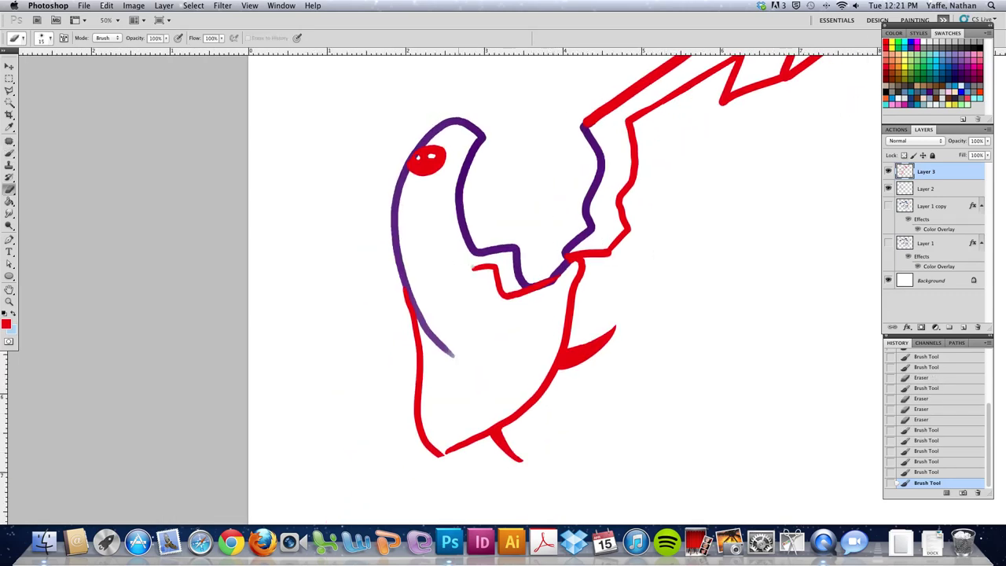
key(b)
drag(463, 233, 475, 266)
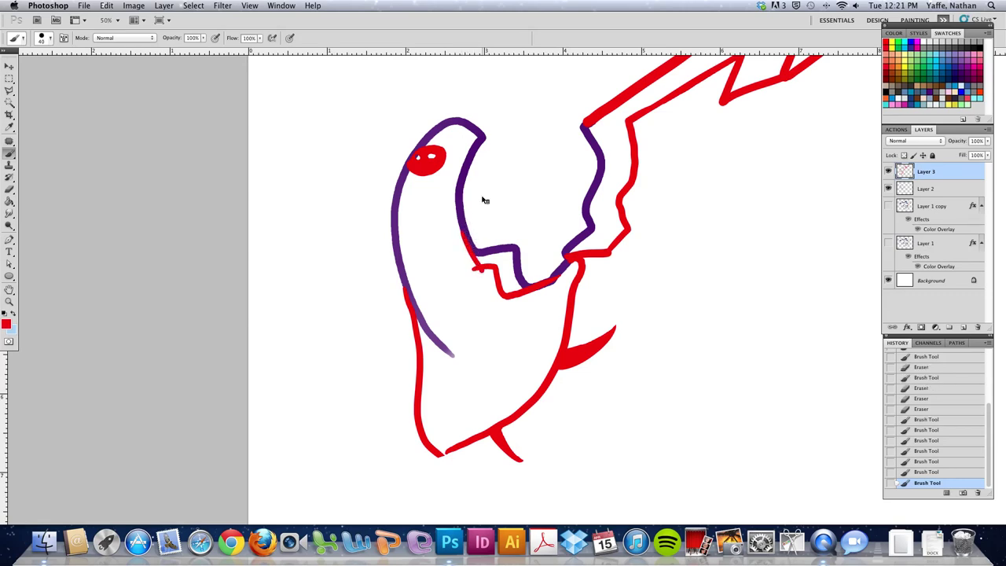
key(ctrl+z)
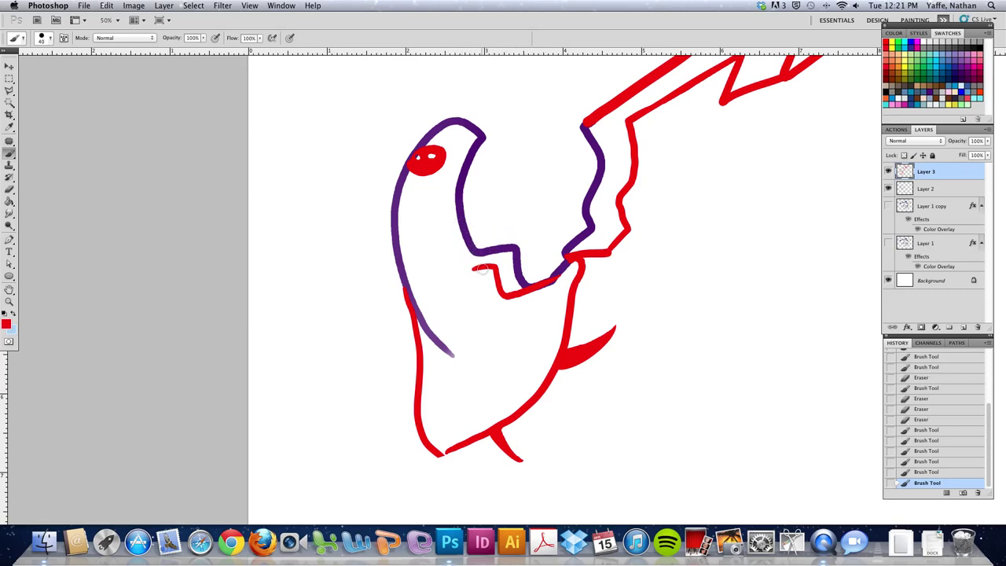
Redraw the short red line by the inner purple edge, then erase most of it and its leftover speck.
drag(464, 234, 480, 264)
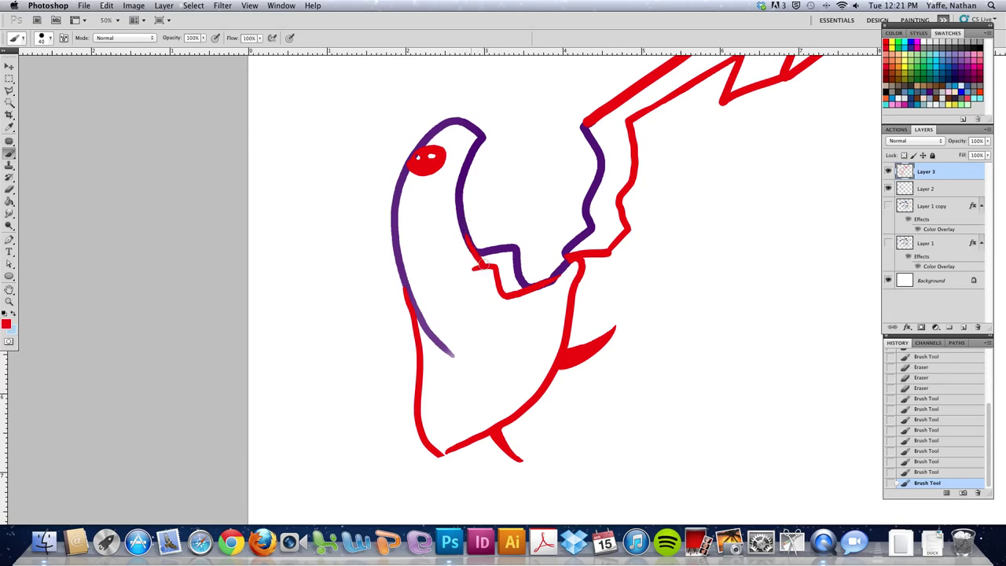
key(e)
mouse_move(477, 259)
mouse_down()
mouse_move(466, 251)
mouse_move(475, 266)
mouse_up()
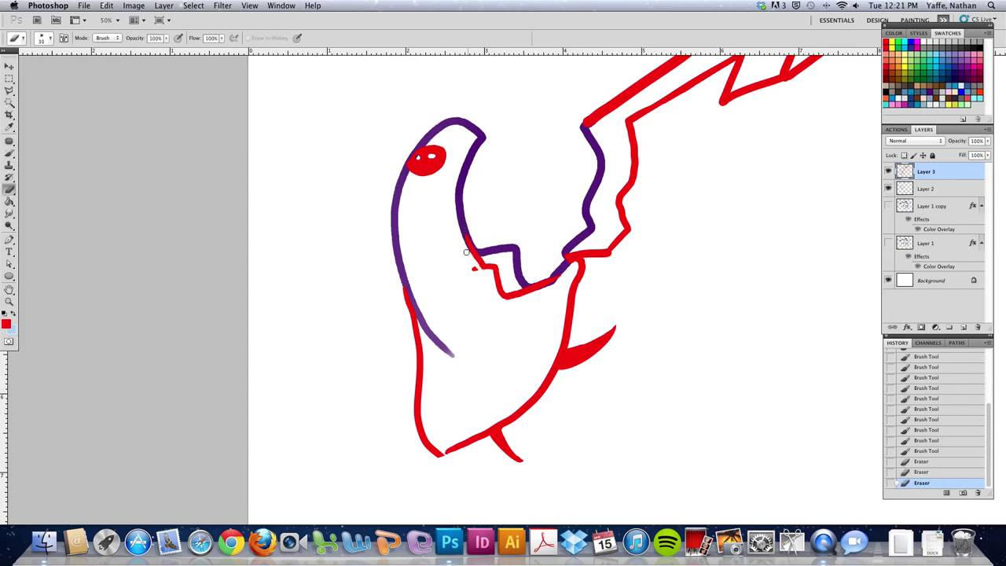
drag(471, 259, 478, 270)
key(bracketright)
key(bracketright)
key(h)
mouse_move(541, 340)
mouse_down()
mouse_move(653, 341)
mouse_move(601, 397)
mouse_up()
key(e)
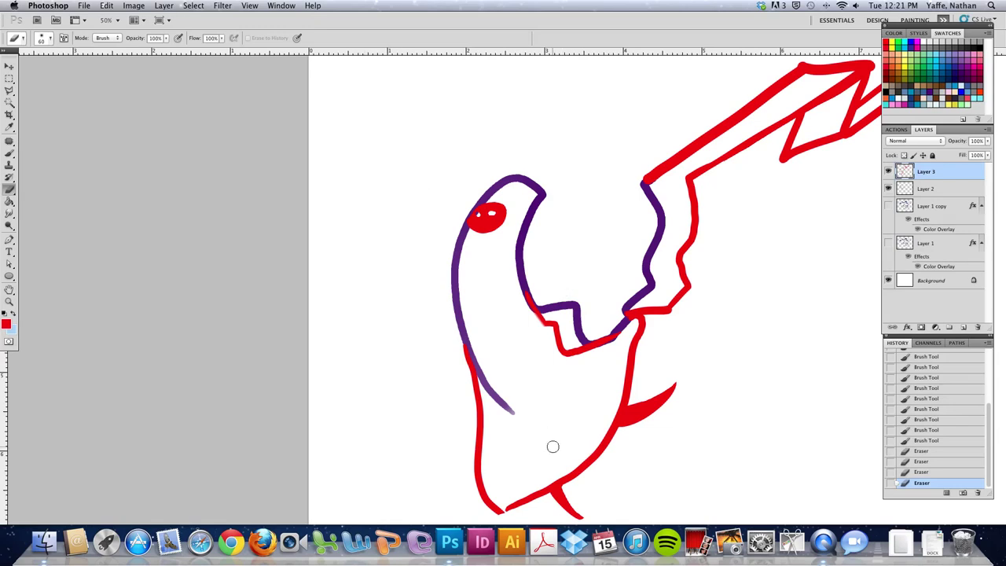
Turn off stroke Smoothing in the Brush settings panel and close it.
key(F5)
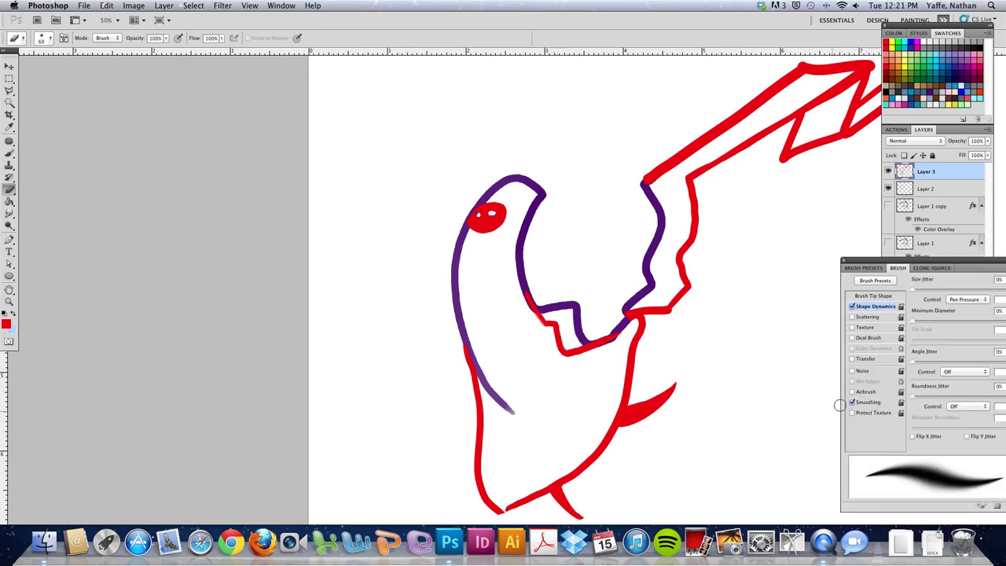
click(853, 400)
drag(643, 353, 563, 319)
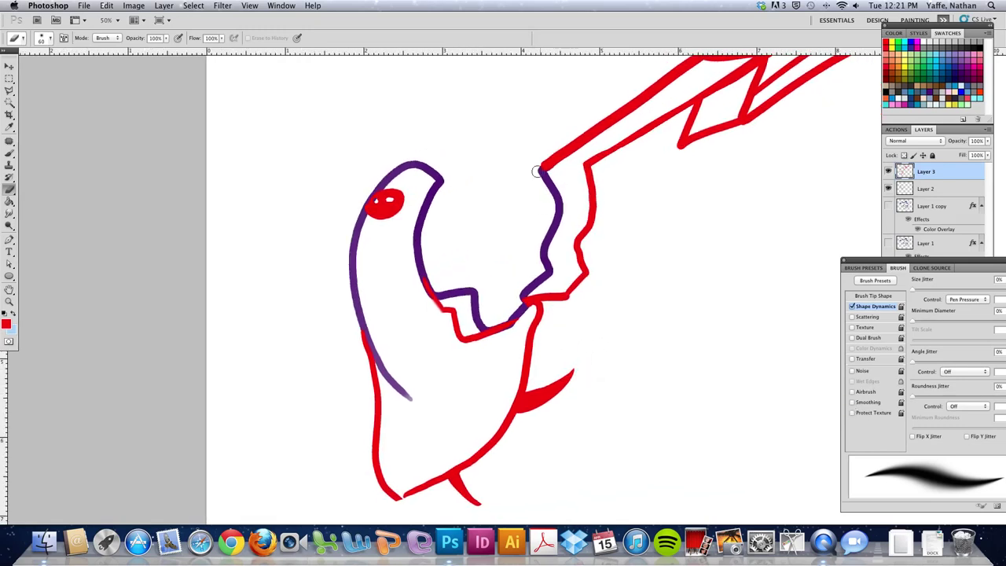
scroll(603, 315, left, 3)
scroll(603, 315, down, 1)
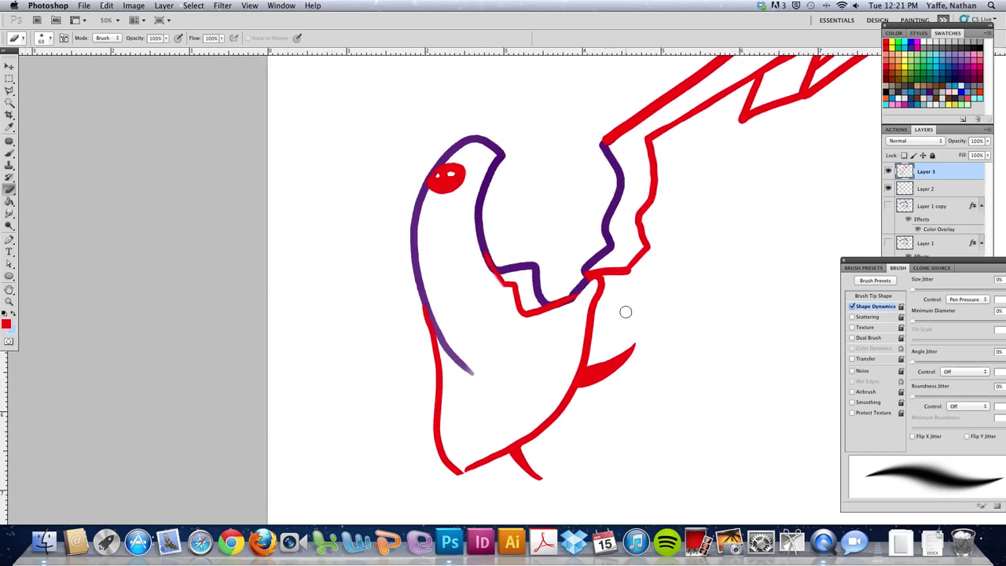
drag(932, 265, 785, 267)
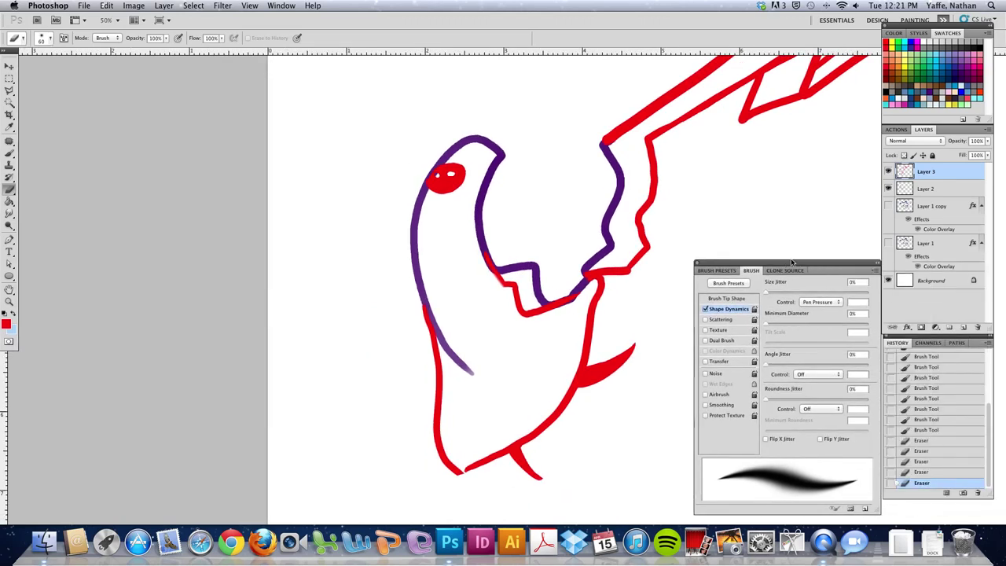
click(699, 263)
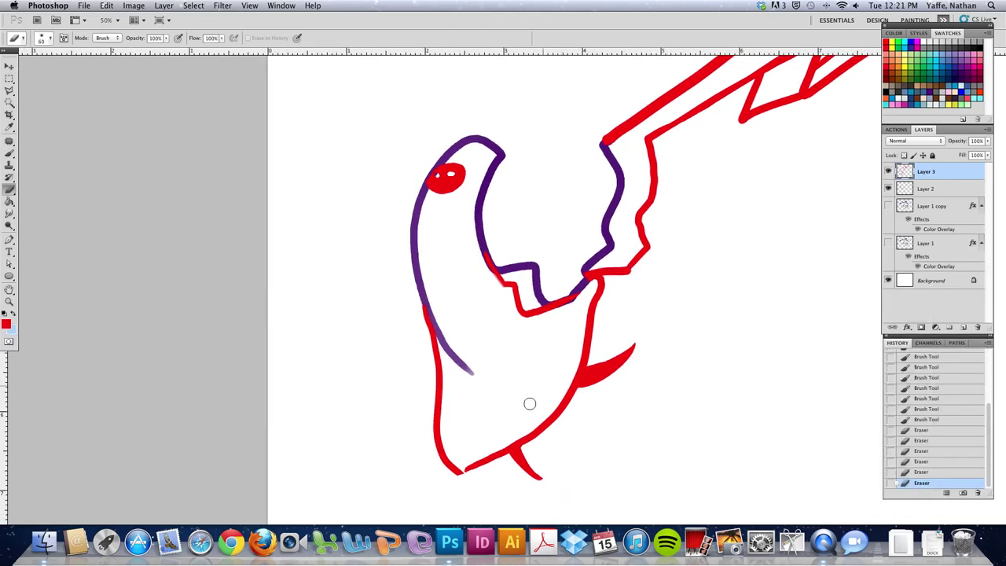
Paint a small red curl on the guitar body and pan the view slightly left.
key(b)
mouse_move(454, 465)
mouse_down()
mouse_move(556, 380)
mouse_move(575, 339)
mouse_move(572, 298)
mouse_up()
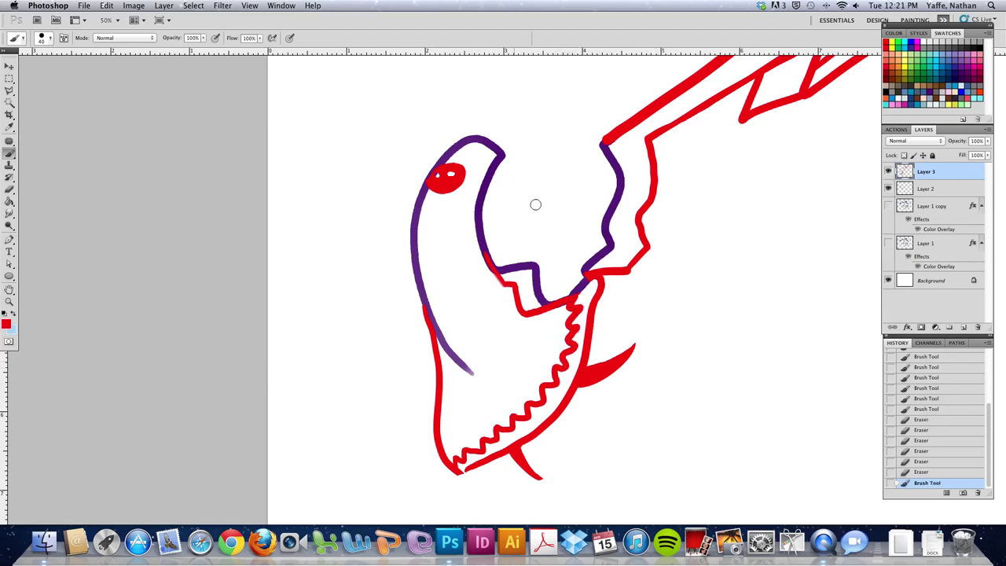
key(h)
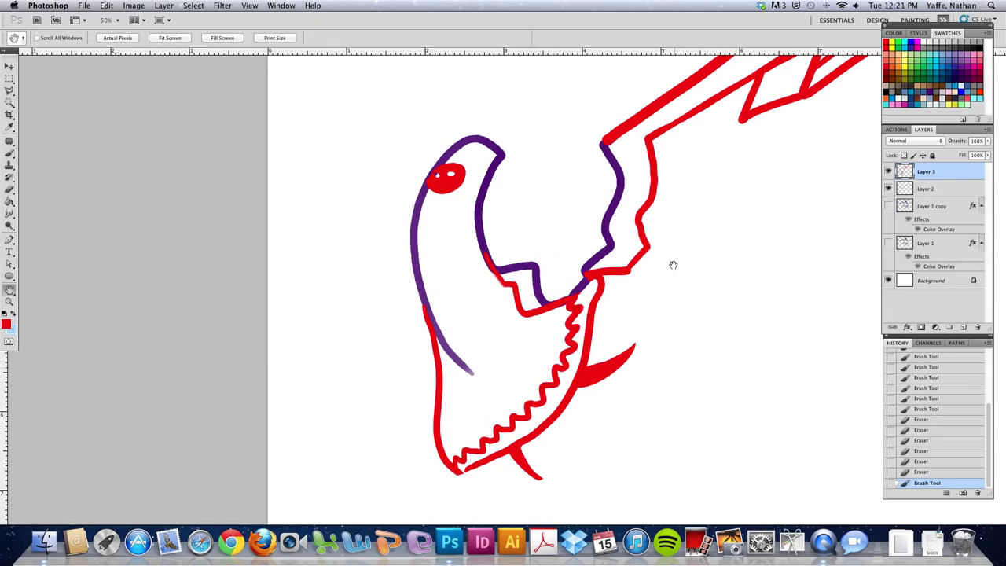
drag(645, 294, 554, 368)
drag(587, 334, 663, 265)
key(b)
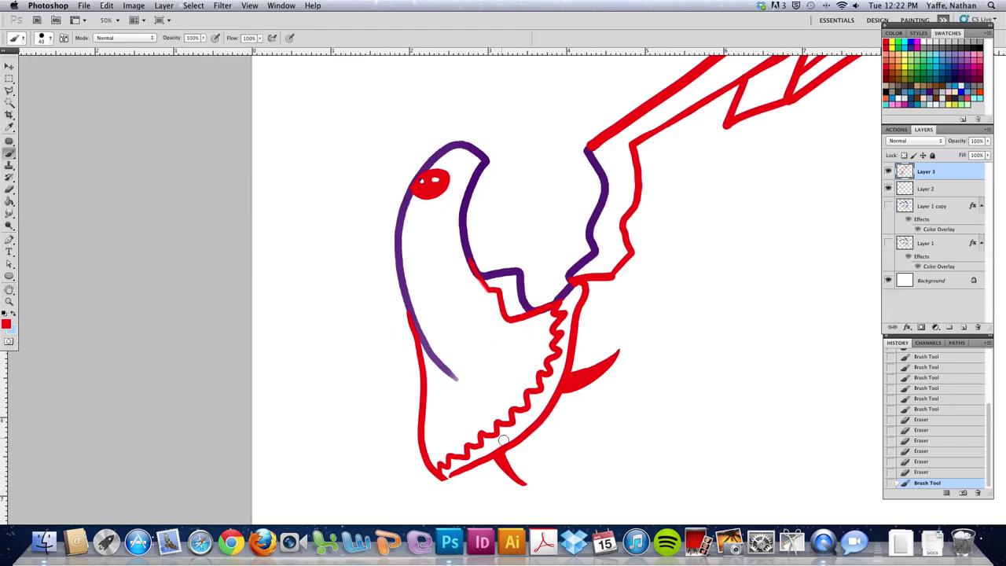
Dab a row of ten small red dots up along the zigzag teeth.
click(487, 428)
click(524, 419)
click(520, 400)
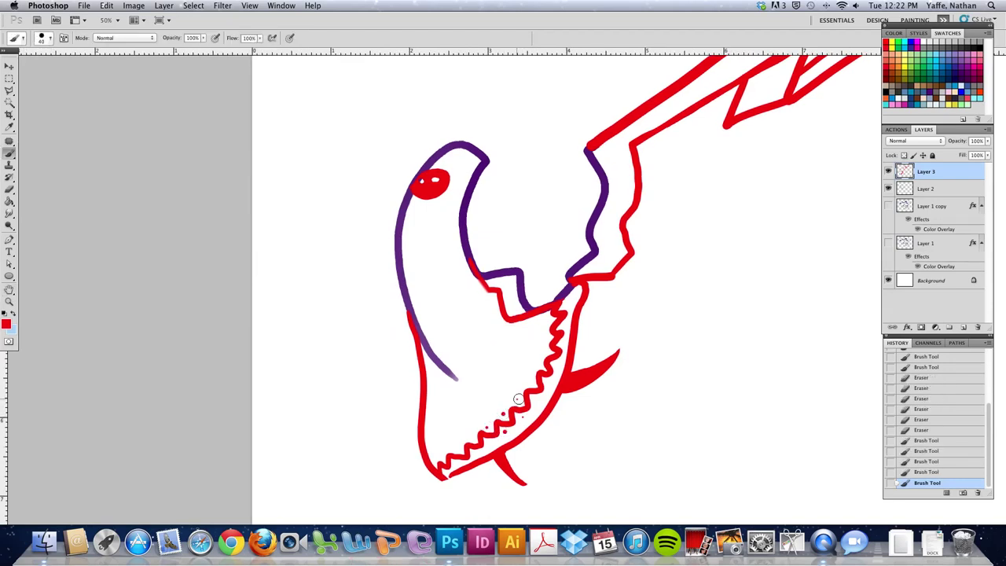
click(548, 383)
click(534, 371)
click(539, 365)
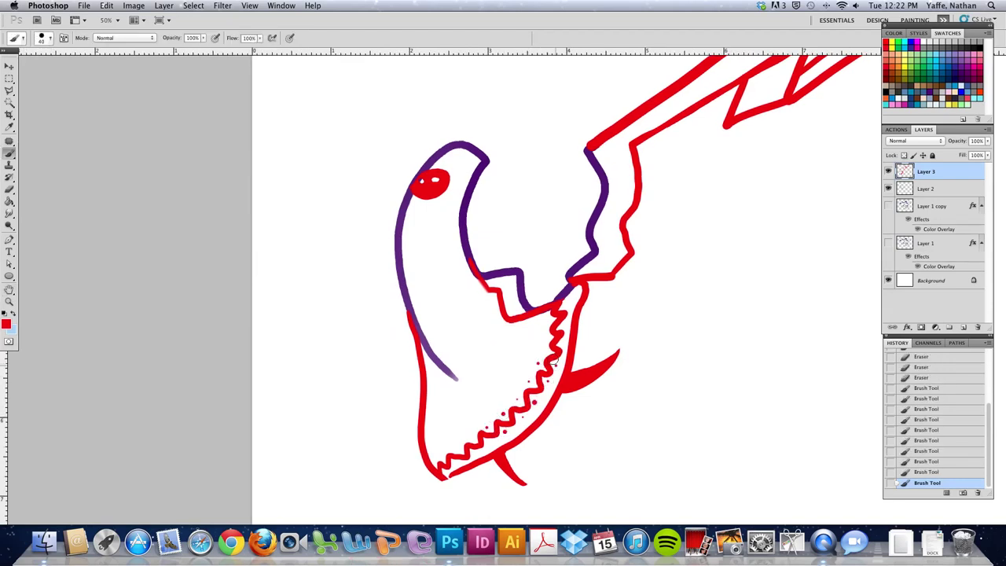
click(545, 351)
click(552, 346)
click(566, 326)
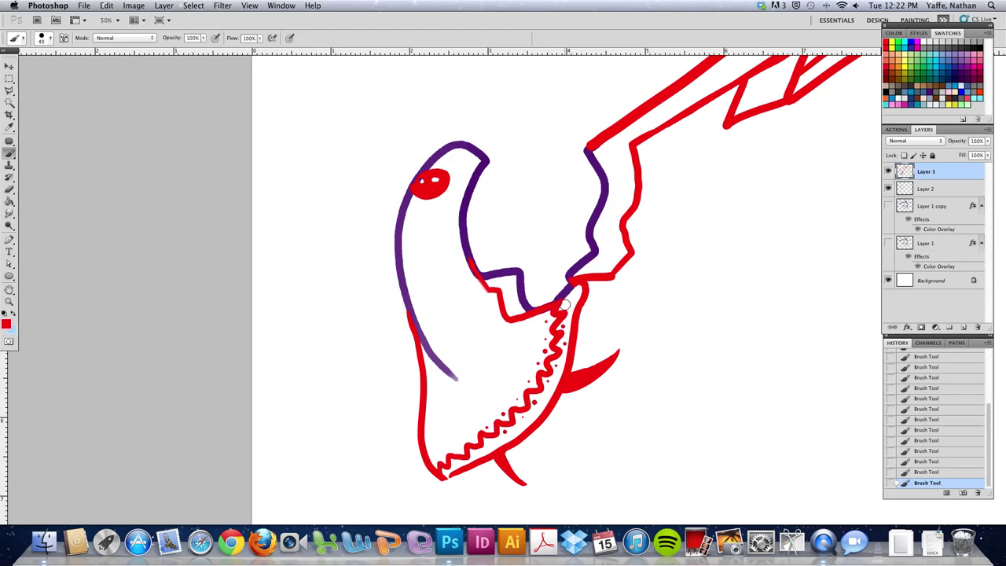
click(565, 305)
Zoom out to the whole page and draw three small red circles around the headstock and neck.
key(z)
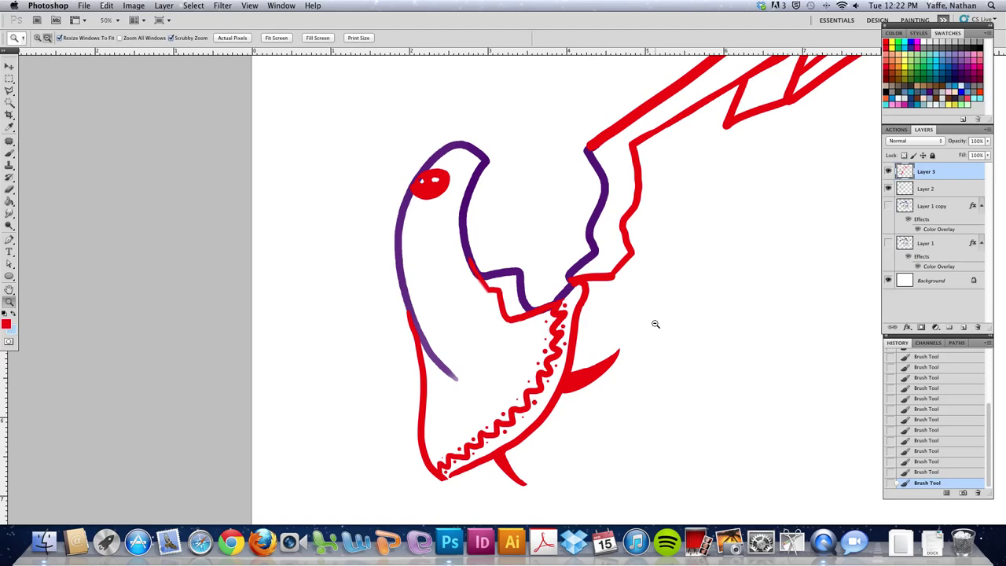
alt+click(654, 324)
key(b)
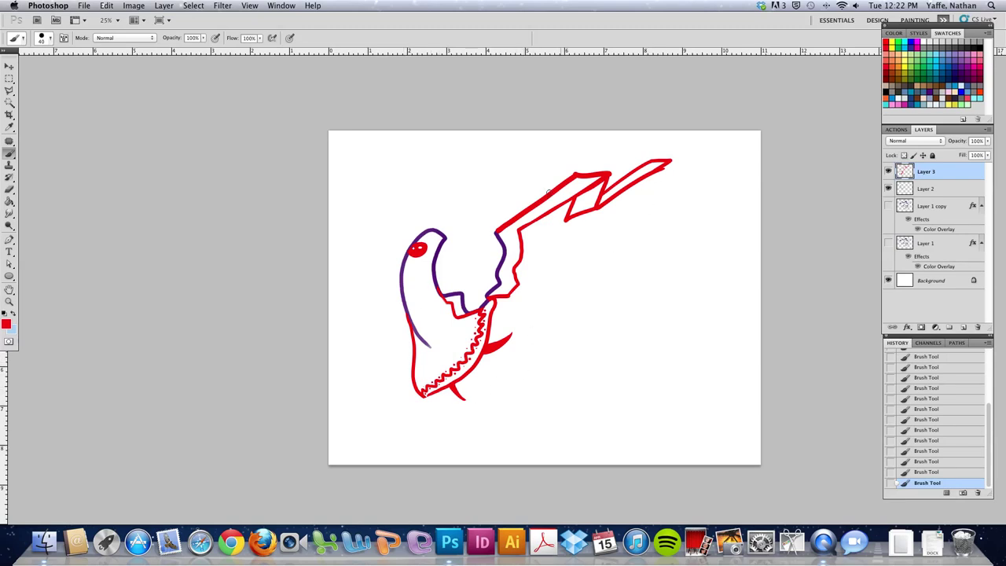
drag(579, 159, 583, 159)
drag(652, 196, 659, 194)
drag(647, 140, 649, 146)
drag(579, 303, 609, 298)
key(e)
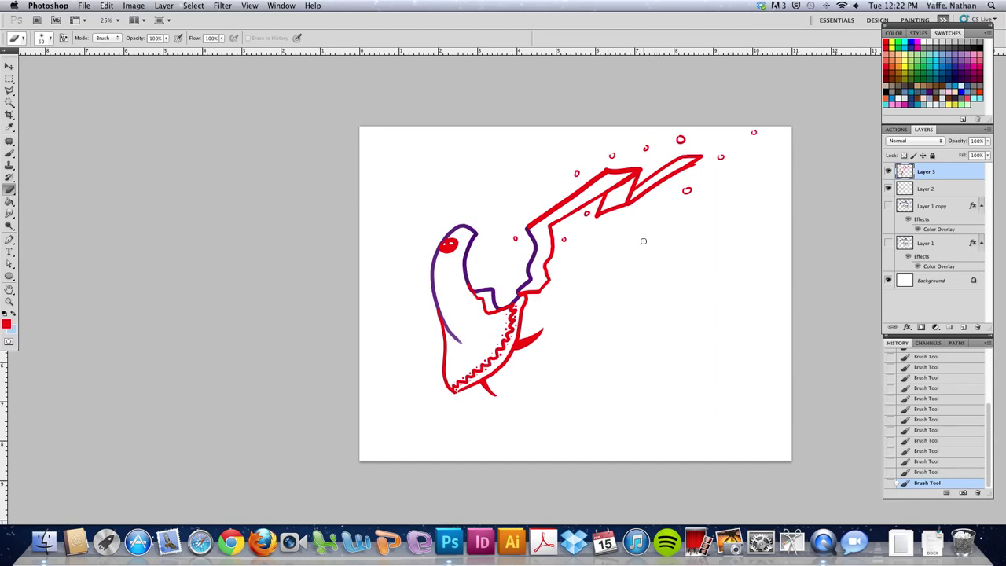
Draw two long flowing red curves from below the guitar body out to the page's right edge.
key(b)
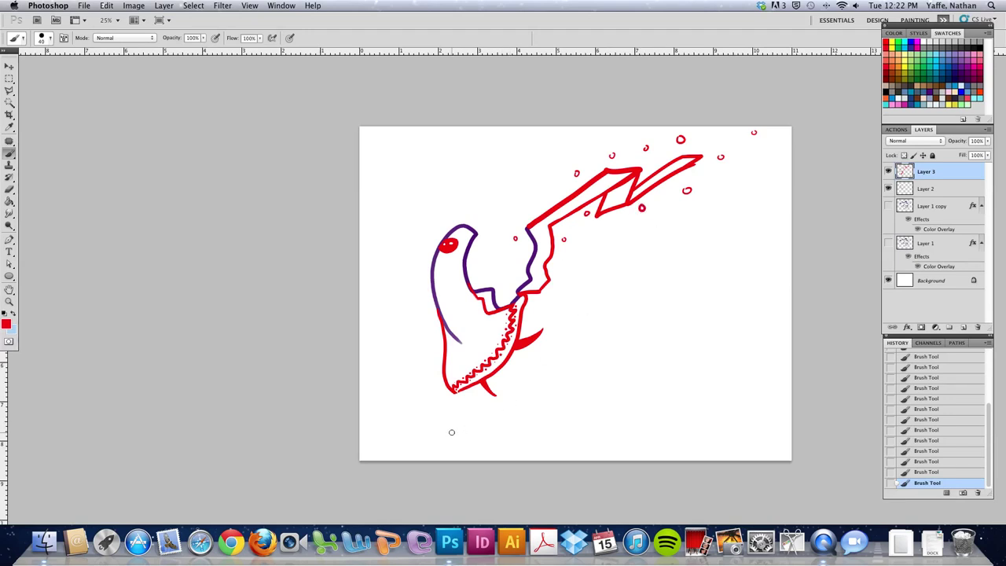
drag(466, 428, 876, 308)
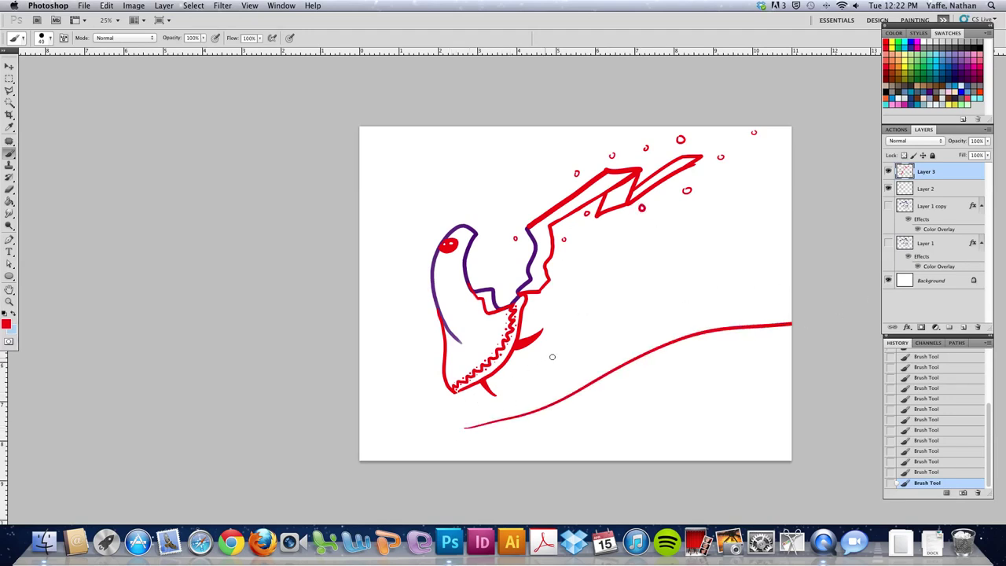
drag(520, 376, 837, 250)
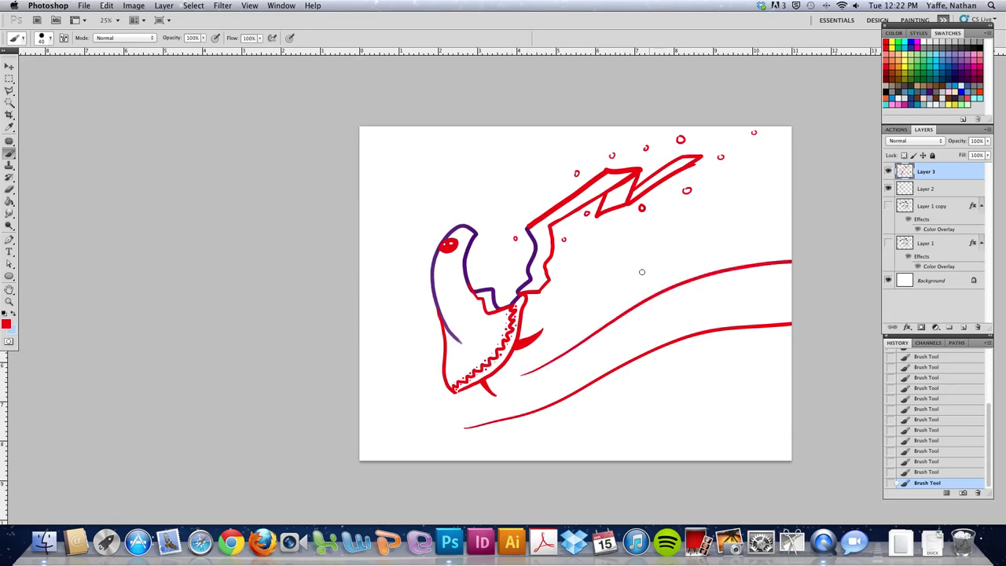
key(z)
click(601, 275)
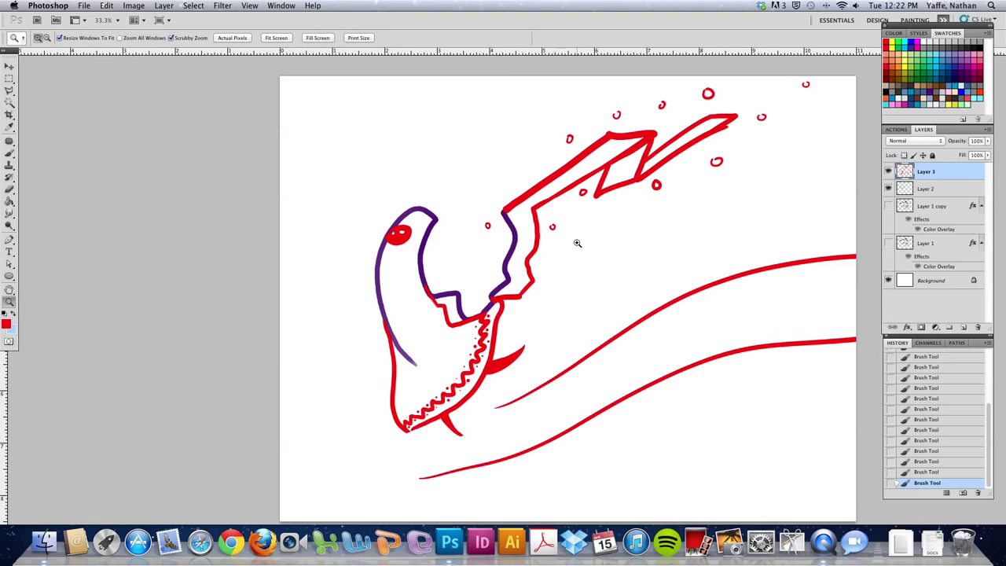
Erase a stray bit near the headstock corner, then zoom in on the headstock zigzag.
click(527, 202)
key(e)
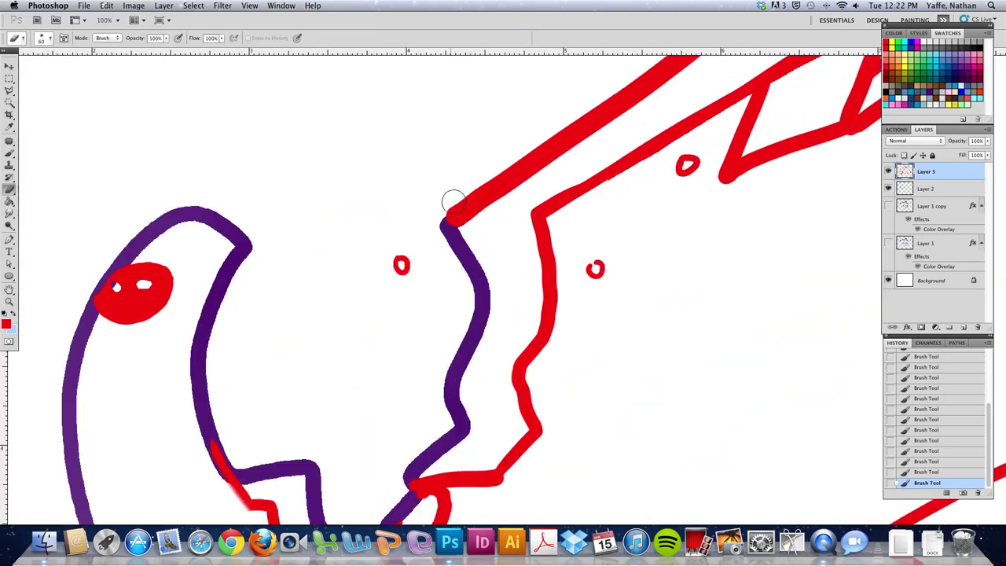
drag(456, 201, 494, 172)
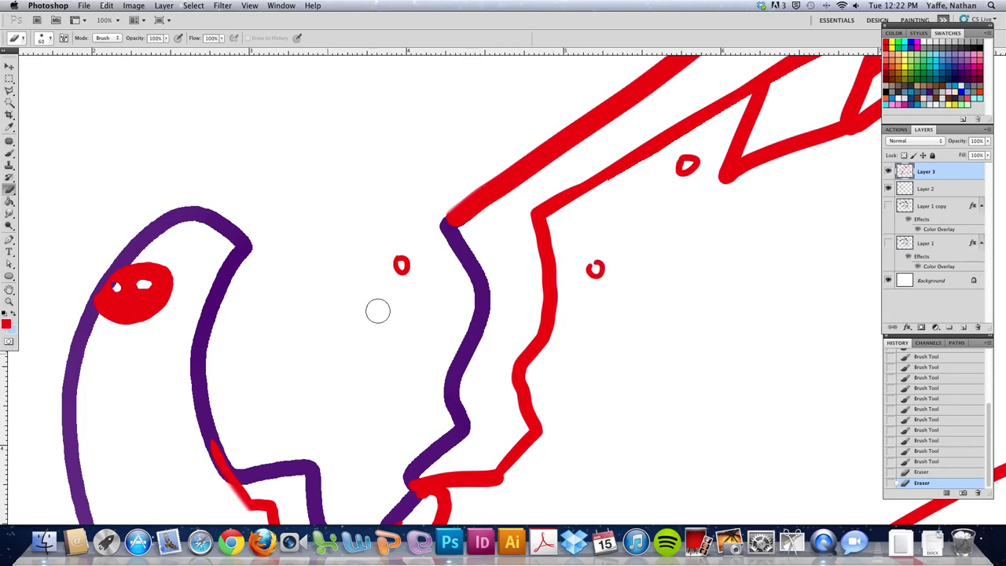
key(z)
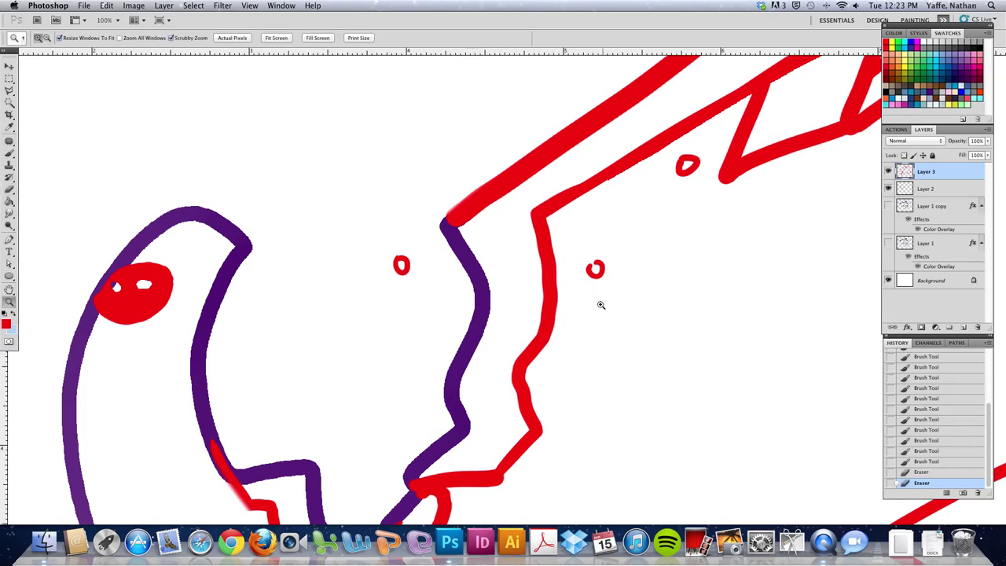
alt+click(607, 310)
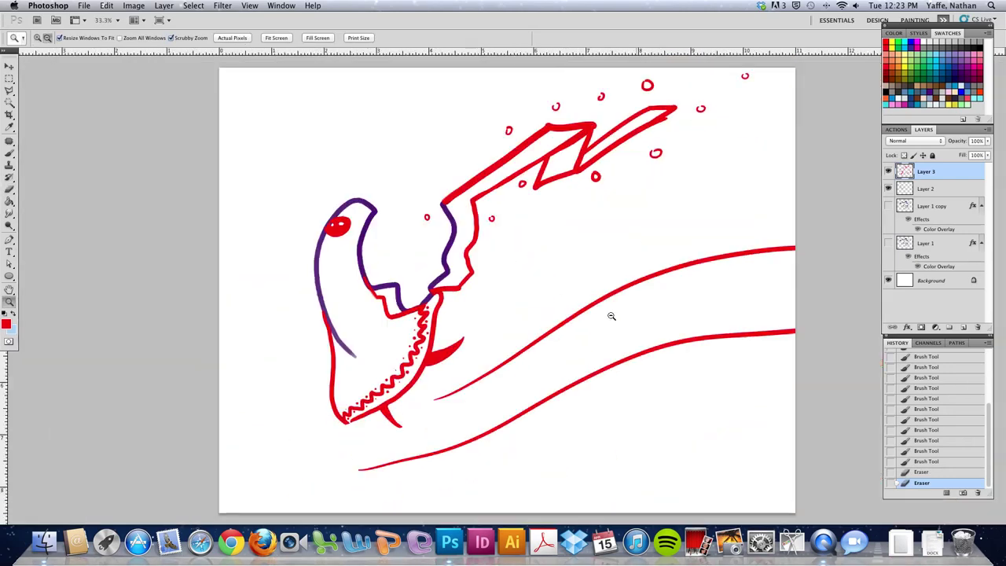
alt+click(597, 346)
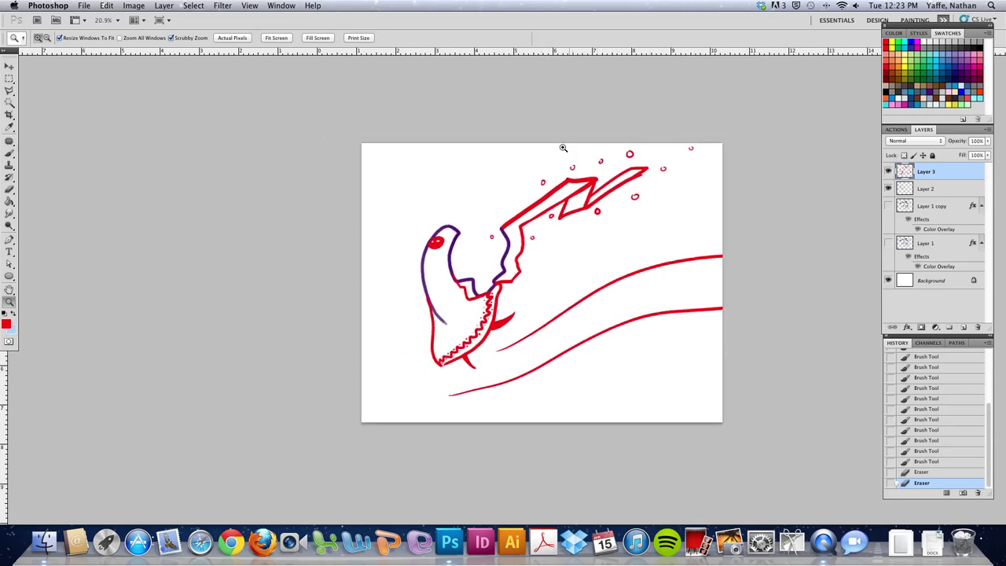
mouse_move(577, 202)
mouse_down()
mouse_move(621, 328)
mouse_move(627, 283)
mouse_up()
Thicken the headstock's inner diagonal line and trim the top stroke's pointed tip.
key(b)
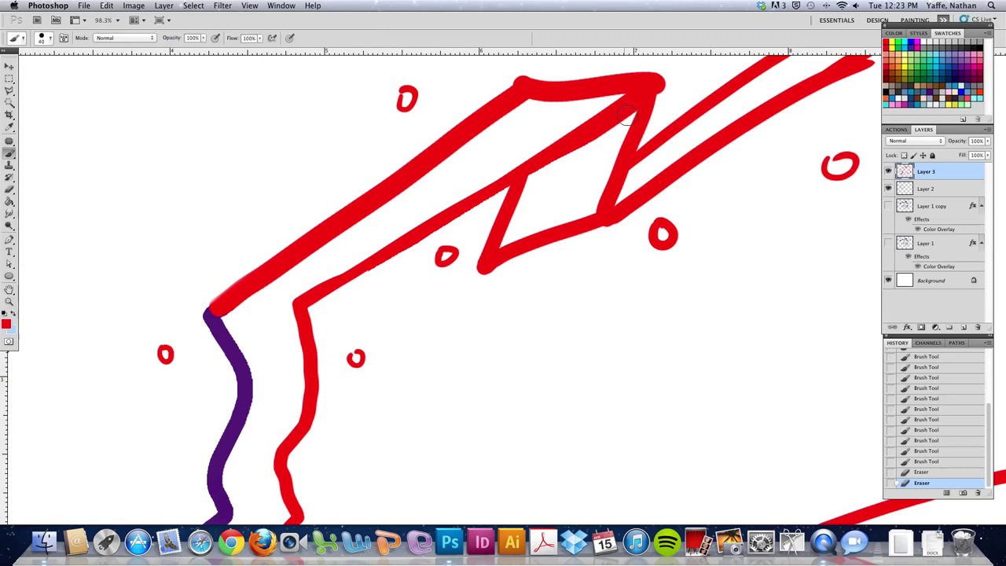
drag(602, 126, 510, 206)
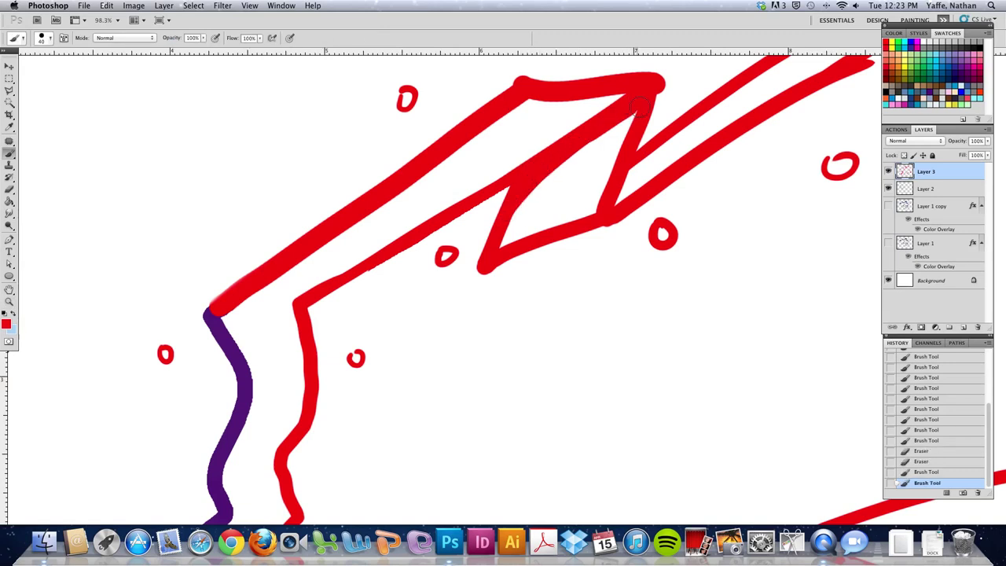
drag(622, 118, 498, 249)
key(e)
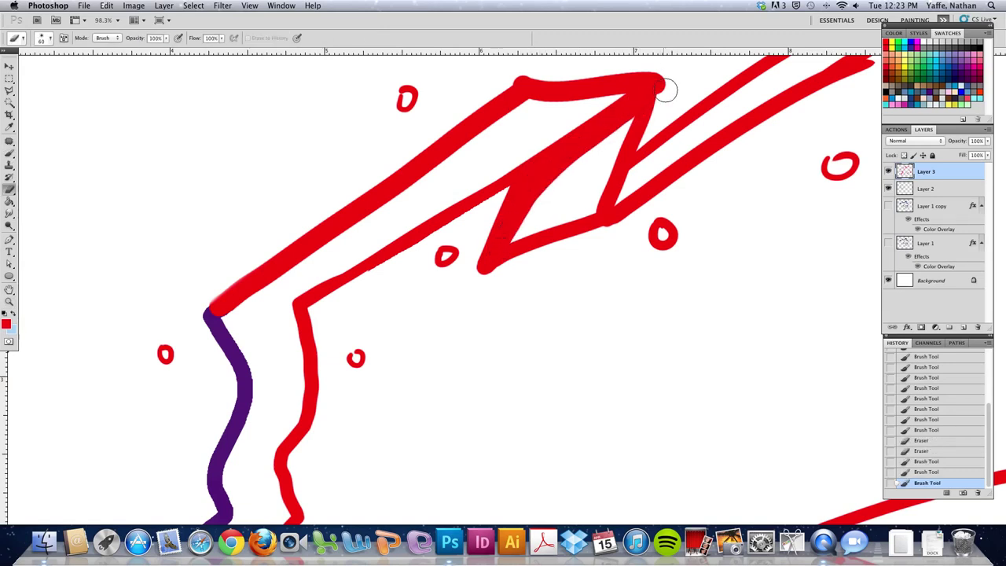
drag(665, 71, 657, 116)
Undo the accidental shift of the red strokes and zoom out to the whole drawing.
key(z)
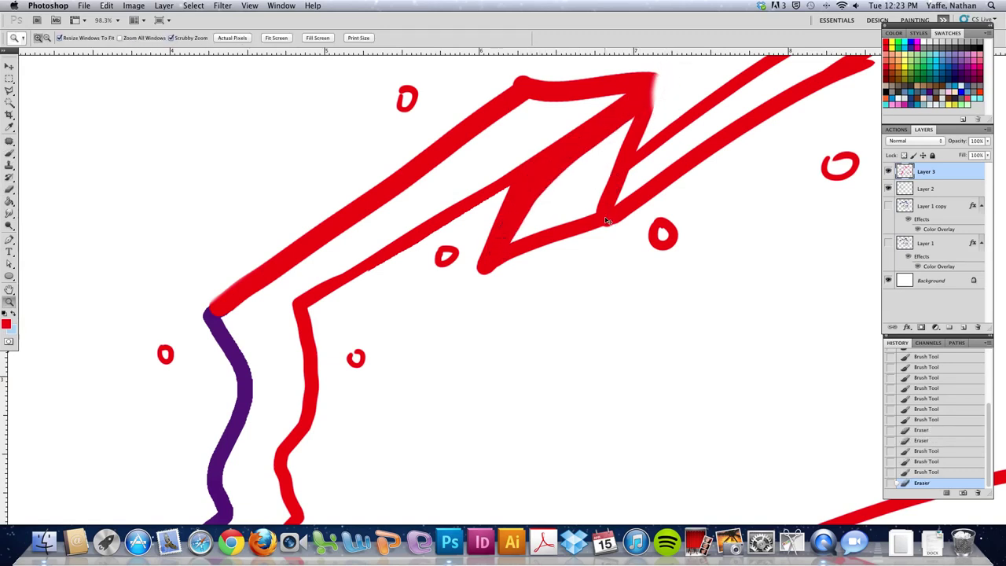
drag(608, 220, 615, 250)
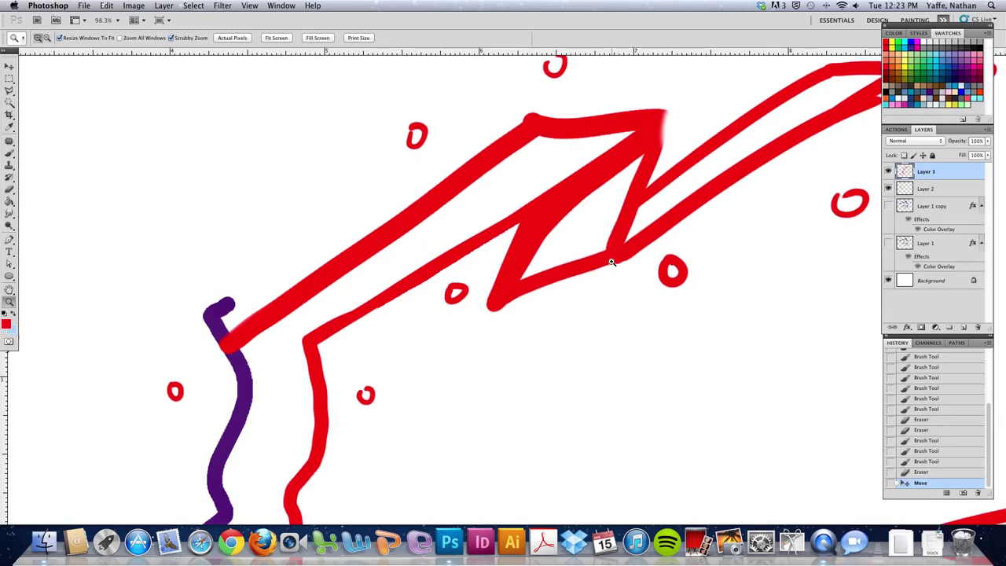
key(ctrl+z)
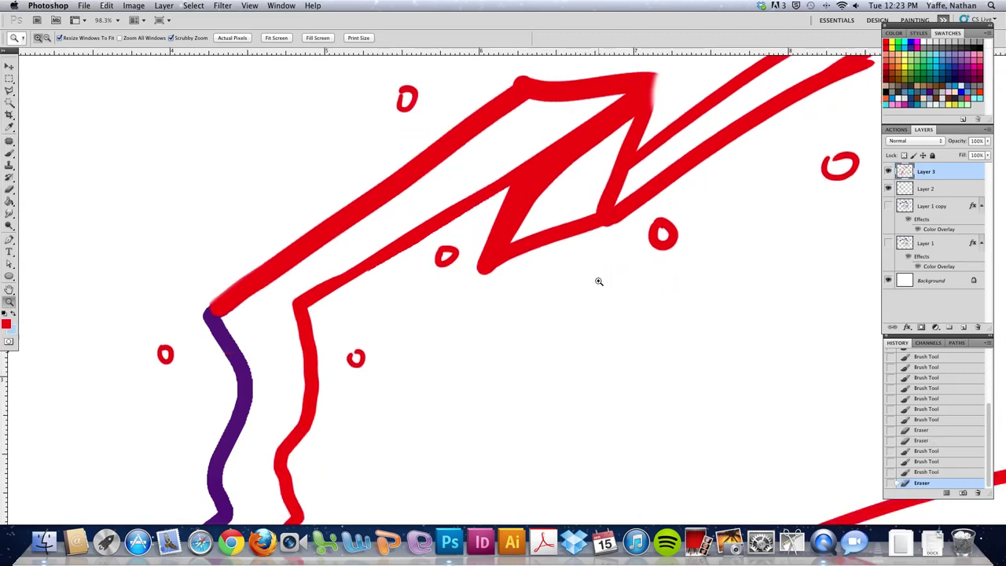
alt+click(599, 283)
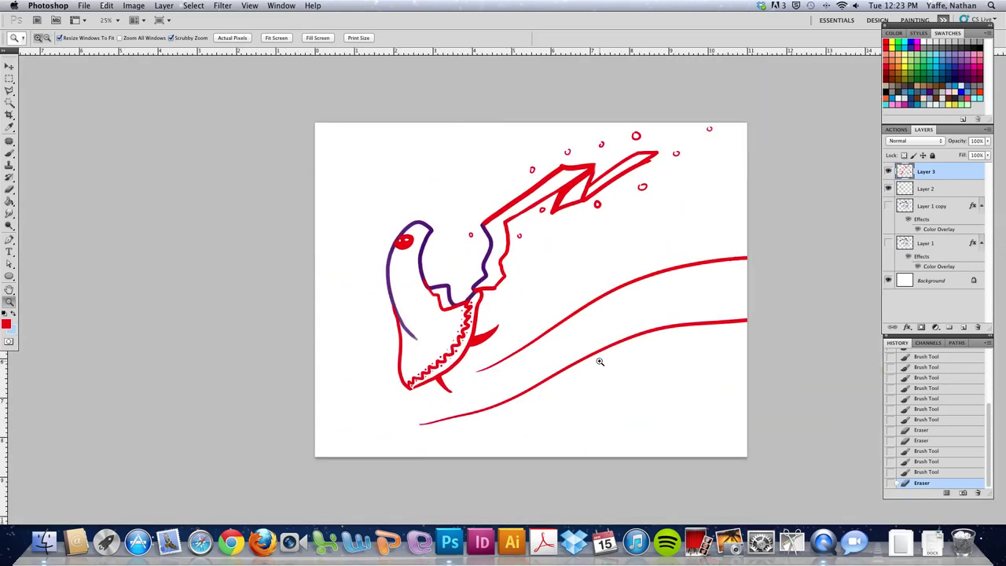
click(563, 278)
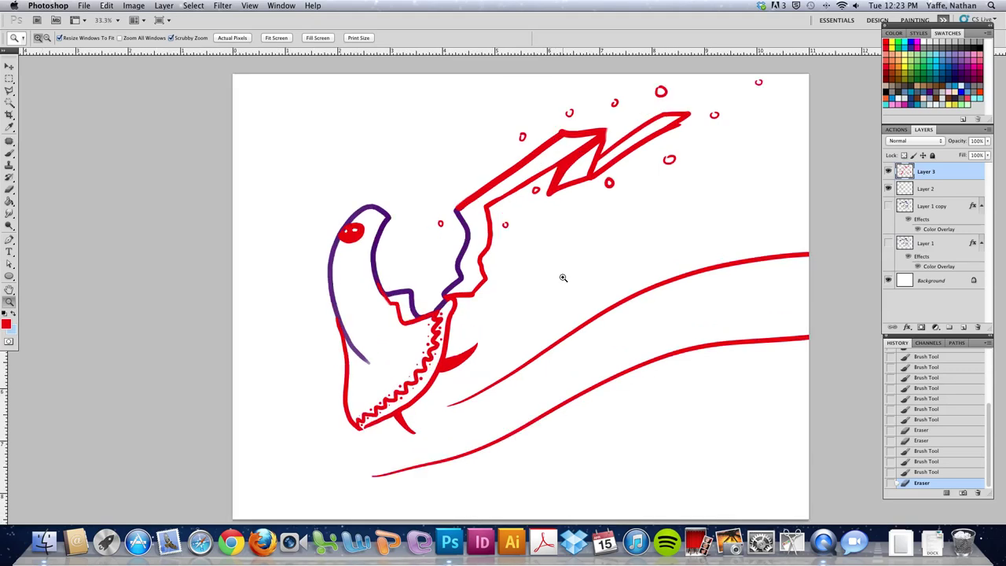